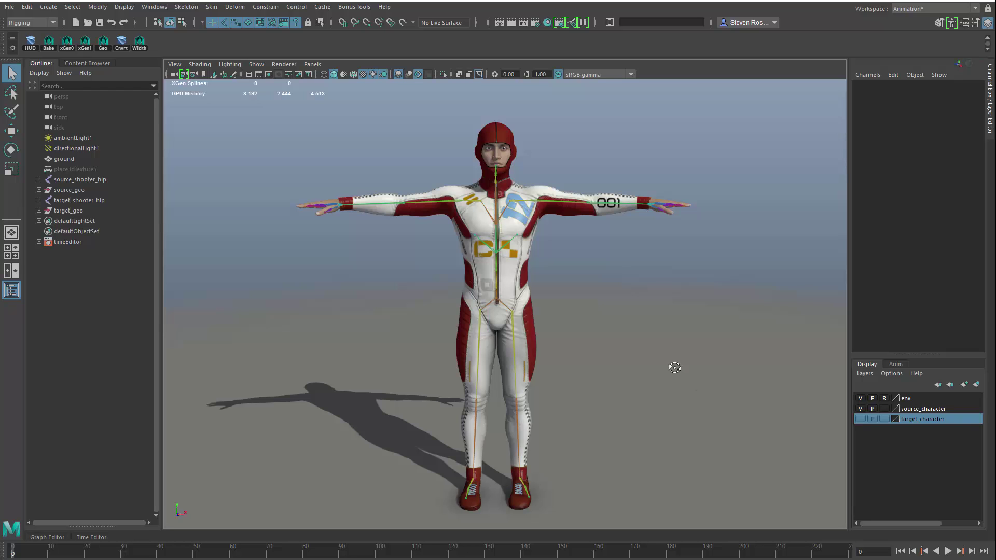
mouse_move(675, 368)
alt+mouse_down()
mouse_move(612, 370)
mouse_move(687, 362)
mouse_move(668, 368)
alt+mouse_up()
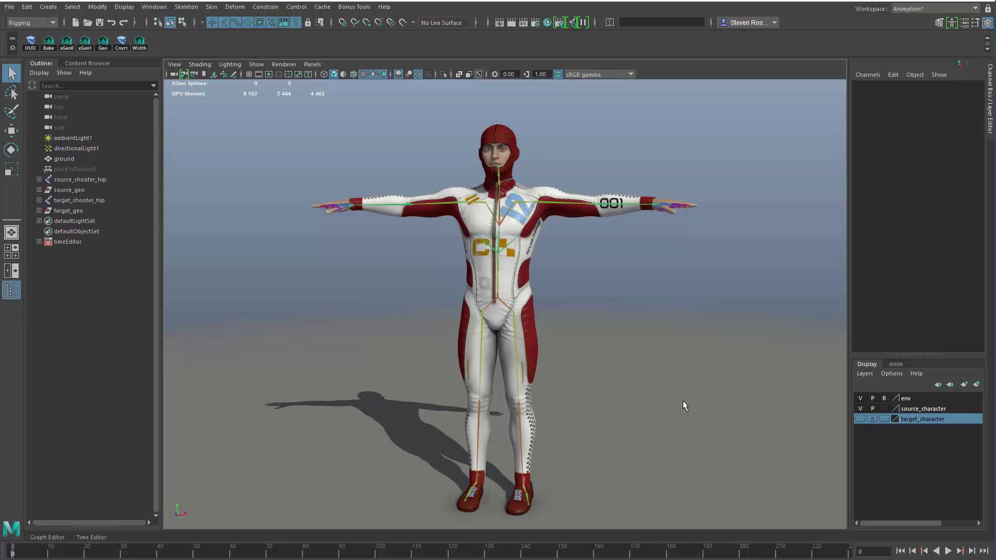
alt+drag(384, 235, 411, 278)
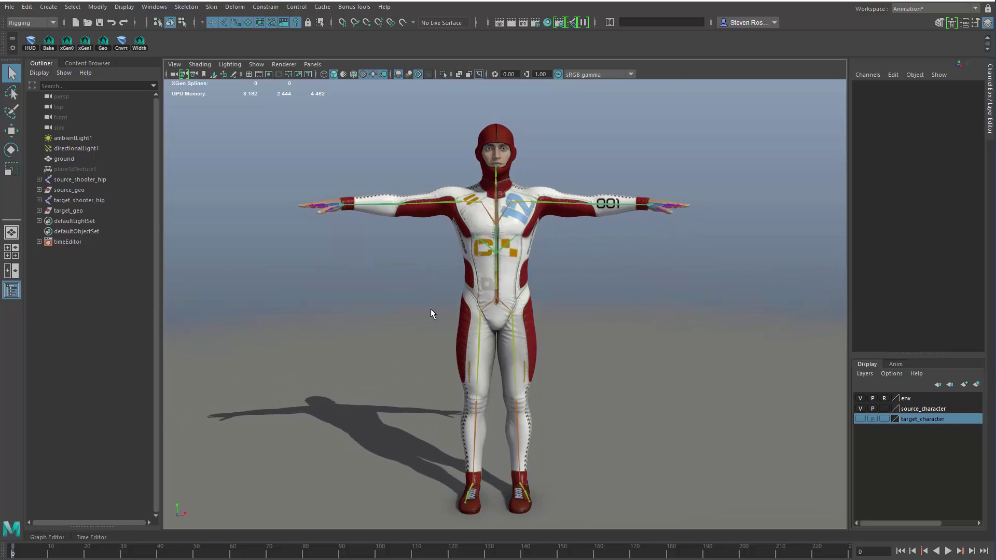
alt+right_drag(415, 344, 428, 350)
alt+middle_drag(428, 351, 430, 333)
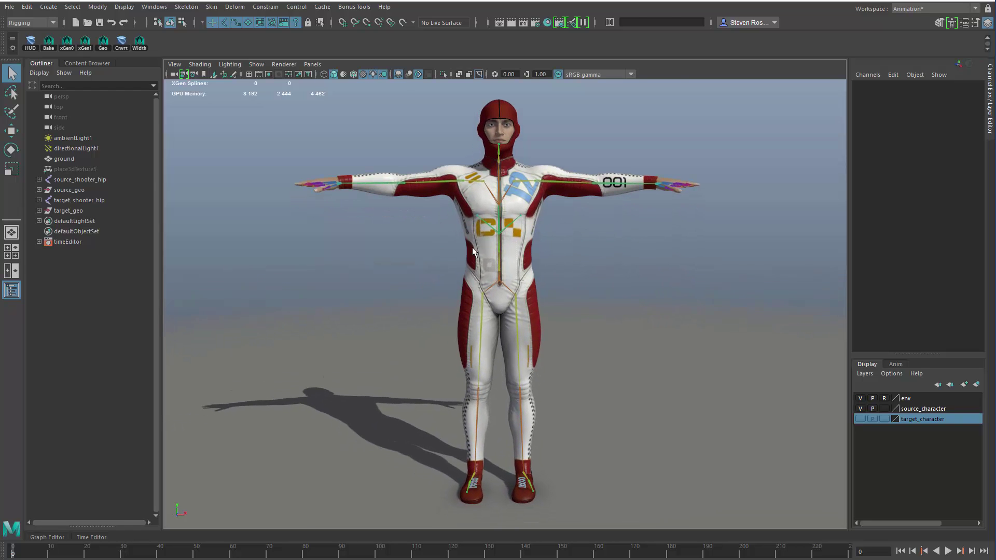
Try moving the source skeleton's hip joint sideways to about 11.9 in X, and undo the move.
drag(471, 248, 639, 373)
key(w)
middle_drag(596, 344, 643, 346)
key(ctrl+z)
key(ctrl+z)
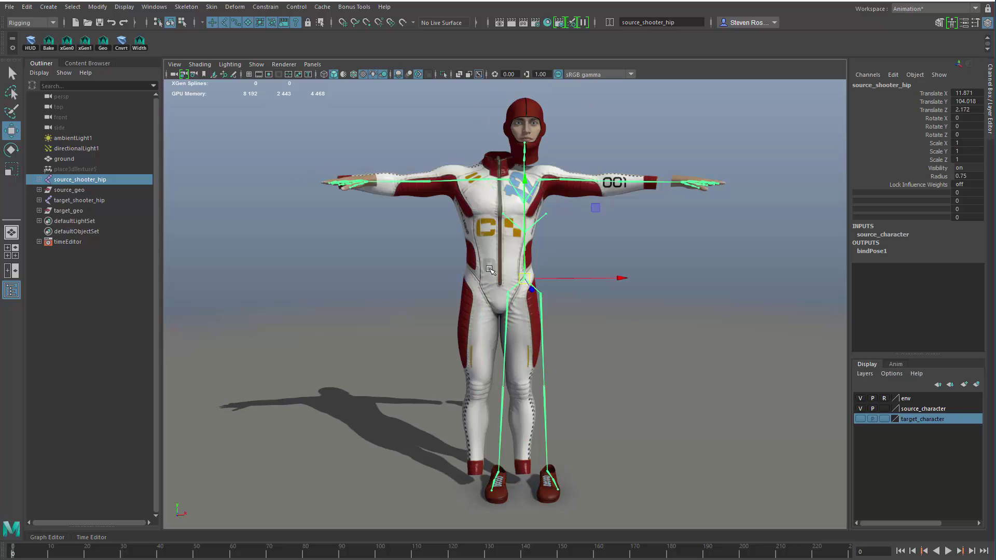
Bind the leather suit to the source skeleton using the Closest distance method with max influences of 5.
click(524, 243)
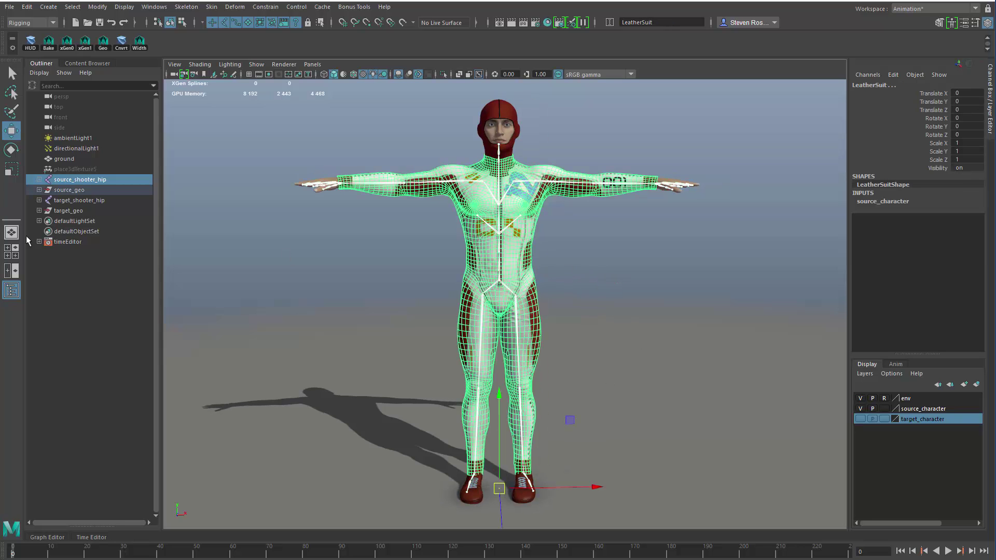
click(212, 7)
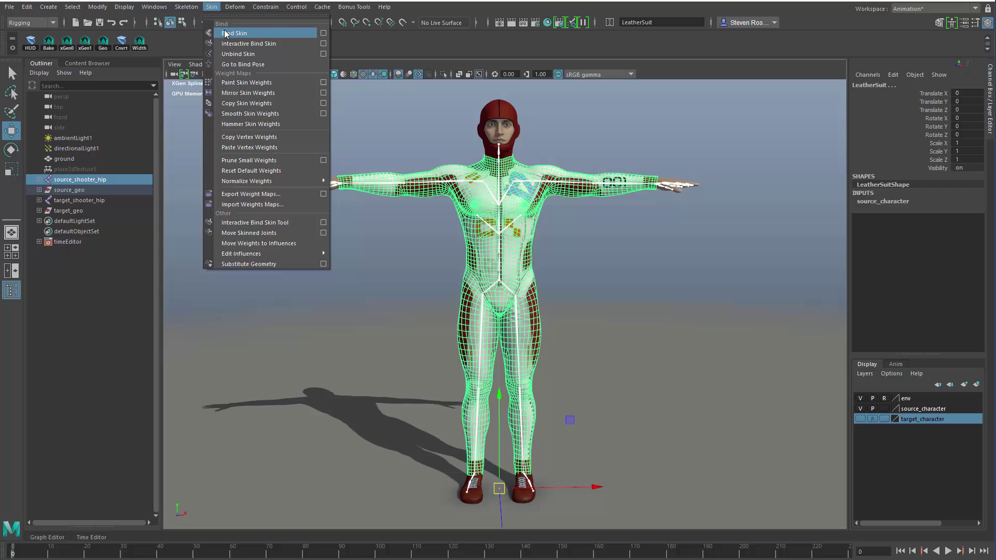
click(326, 33)
drag(306, 88, 755, 269)
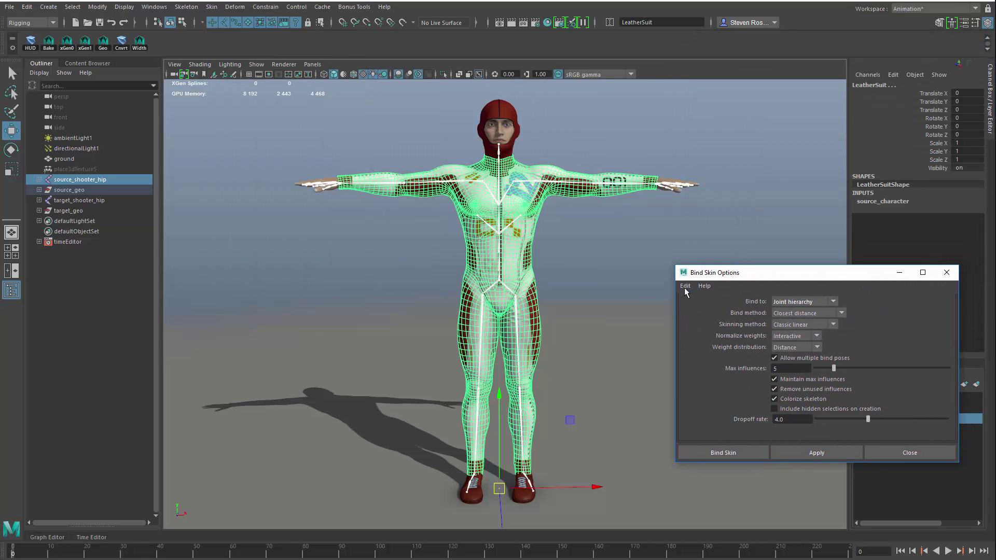
click(784, 451)
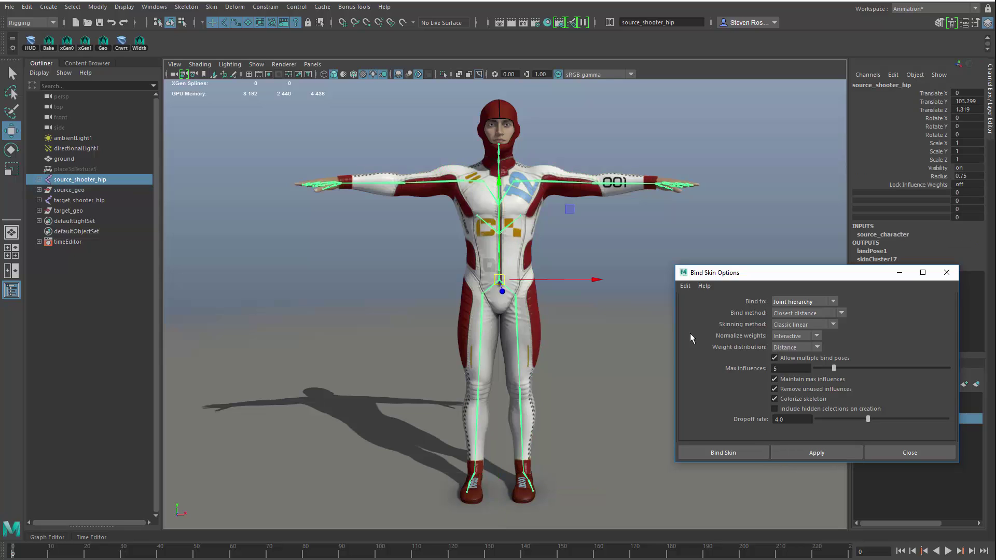
Rotate the left thigh outward and bend the left shin to test how the bound suit deforms.
drag(504, 329, 543, 338)
key(e)
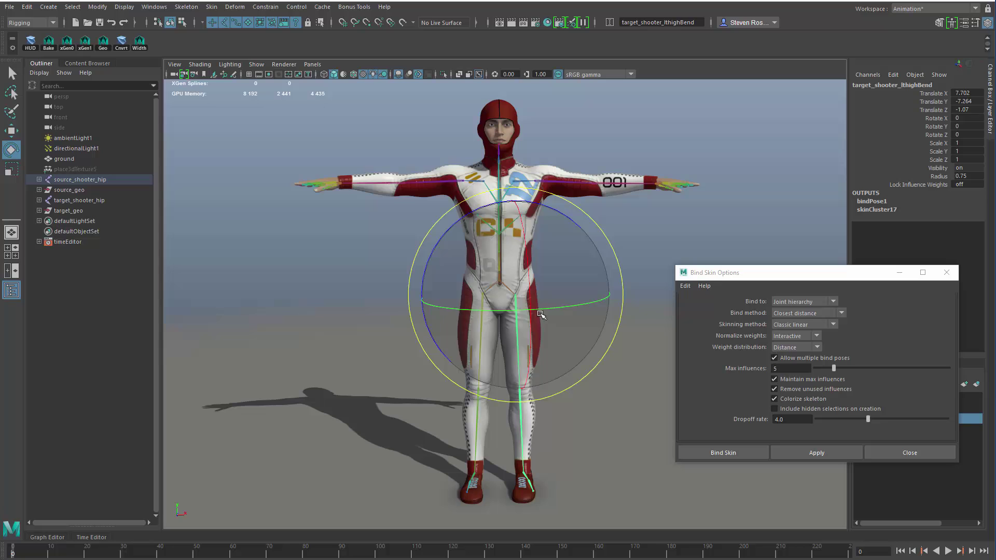
click(546, 206)
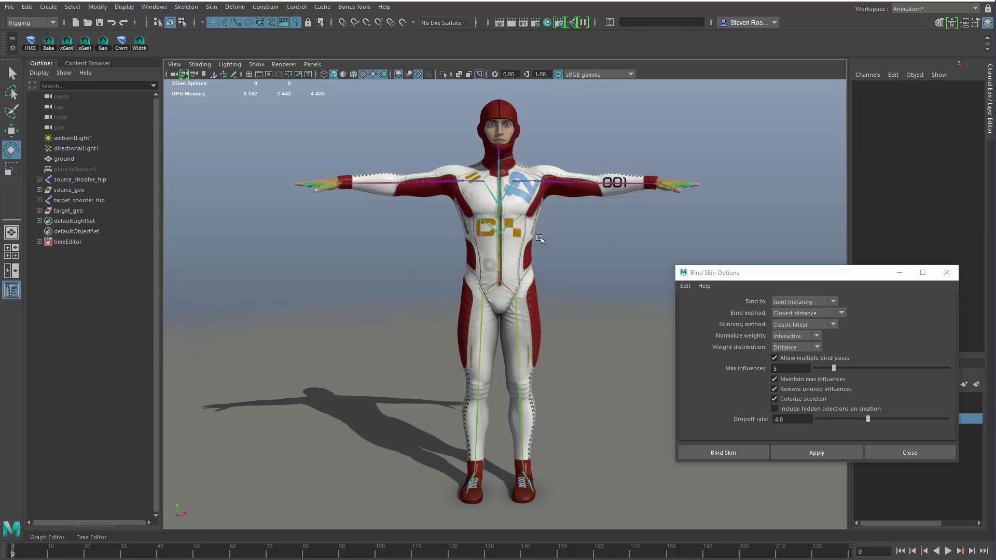
drag(510, 307, 534, 317)
drag(526, 250, 511, 311)
drag(538, 406, 561, 411)
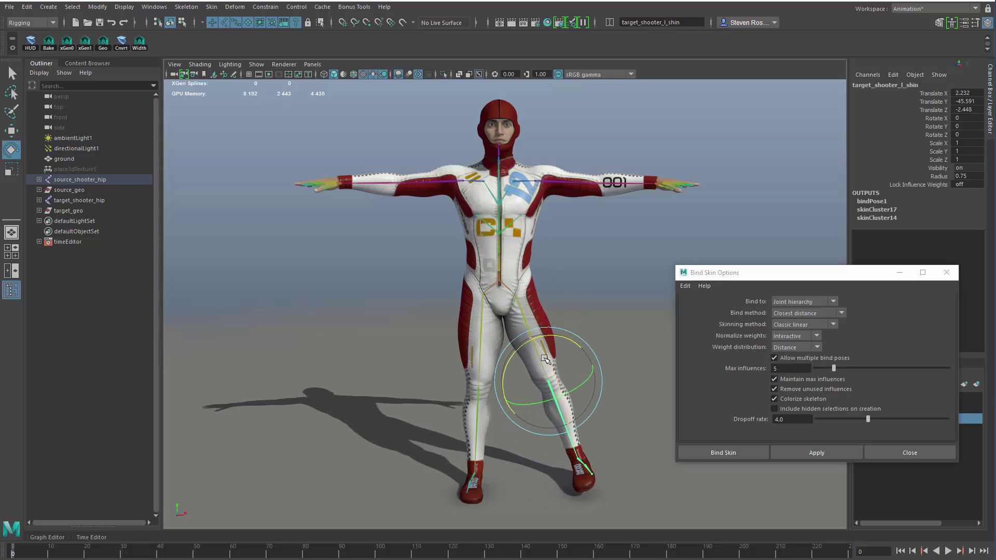
drag(545, 358, 550, 384)
Undo the left leg rotations and the Closest distance skin bind.
key(ctrl+z)
key(ctrl+z)
key(ctrl+z)
key(ctrl+z)
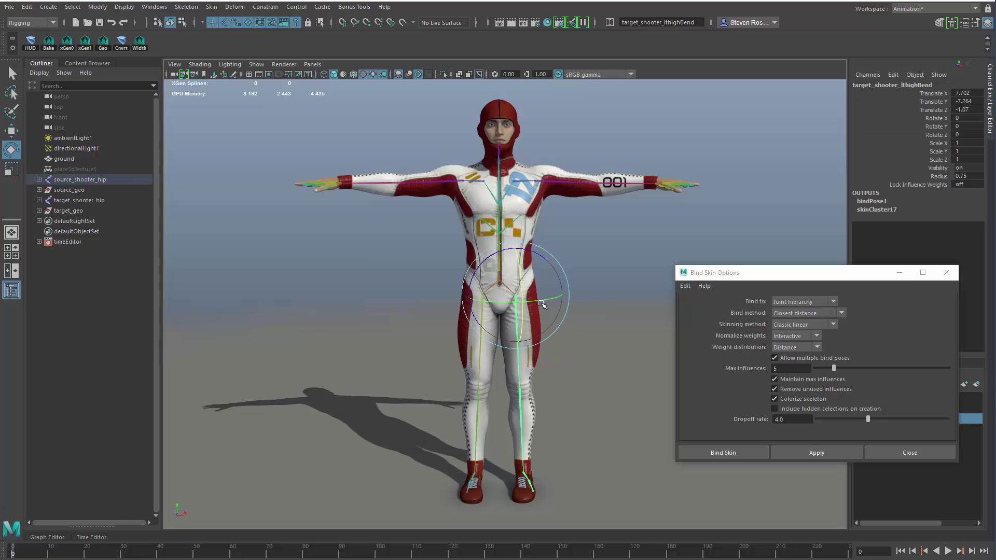
key(ctrl+z)
key(ctrl+z)
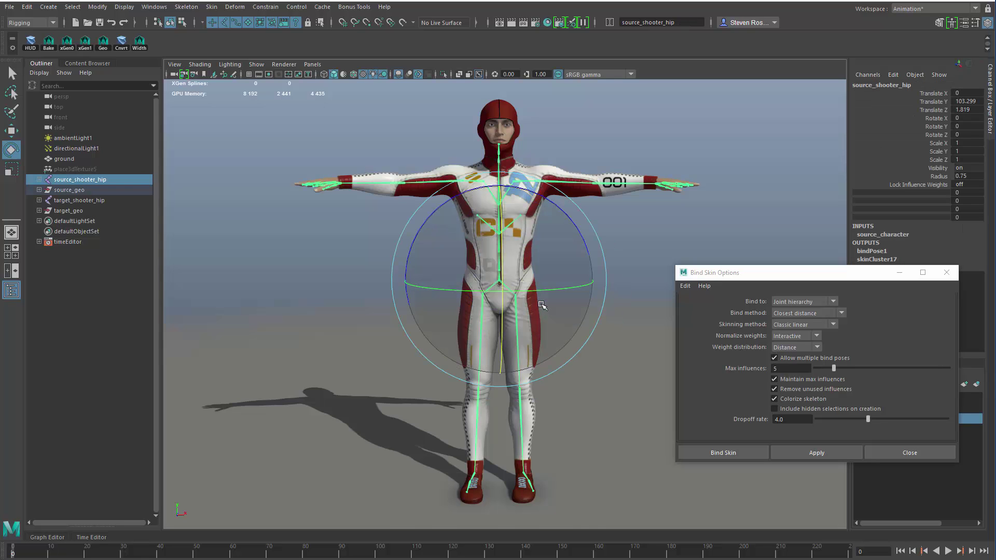
key(ctrl+z)
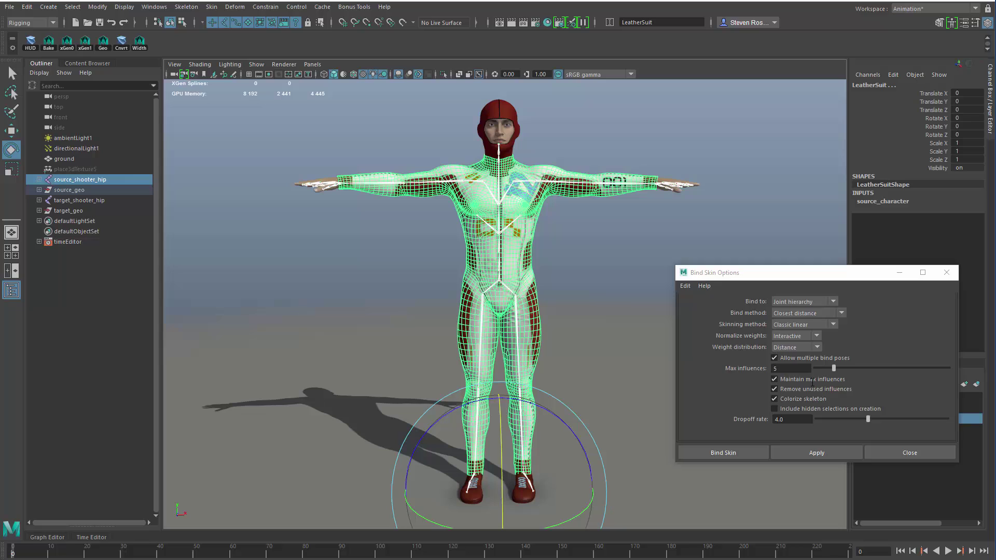
Bind the leather suit to the source skeleton again using the Geodesic Voxel method.
click(789, 313)
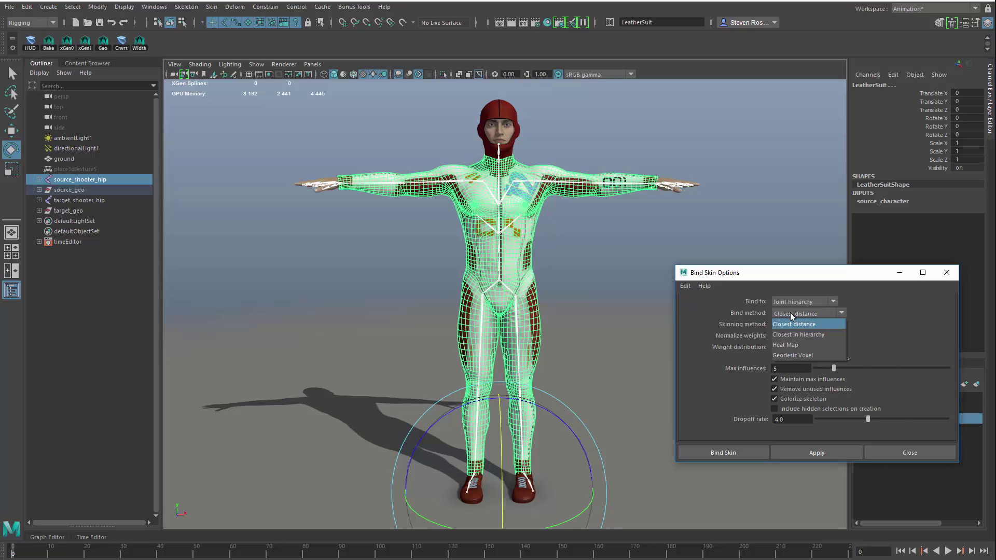
click(789, 353)
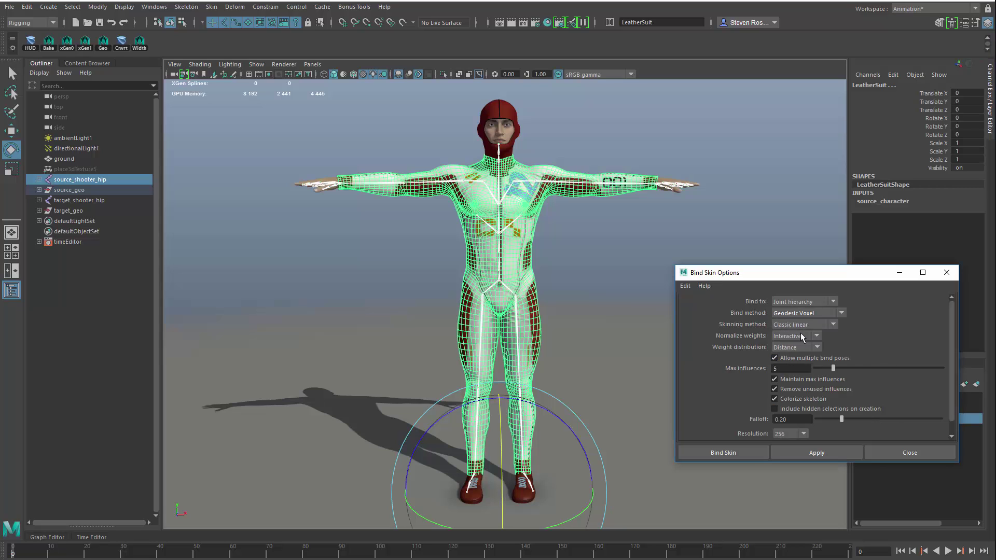
click(795, 451)
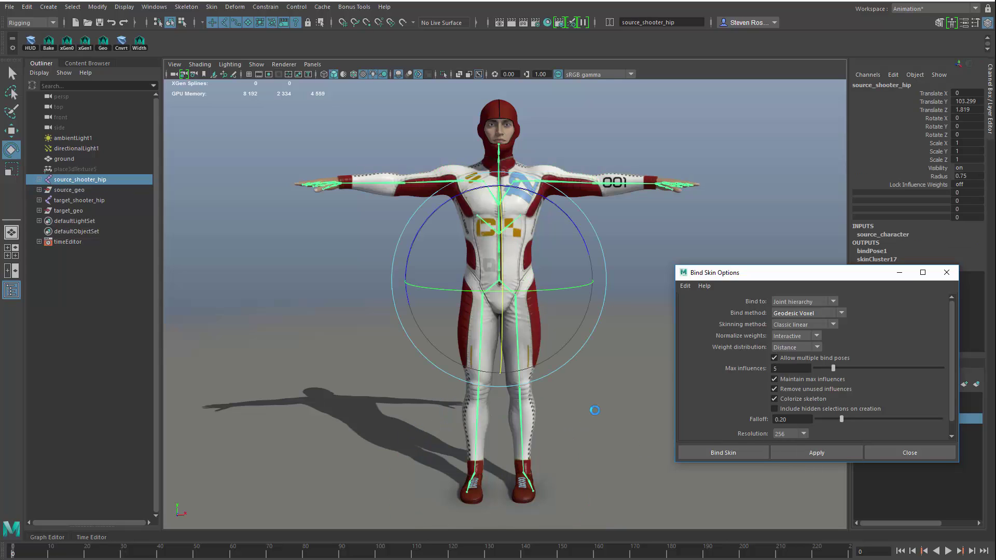
Rotate the left thigh joint outward about 37° in Z and examine the suit's deformation around the hips.
click(602, 397)
click(517, 331)
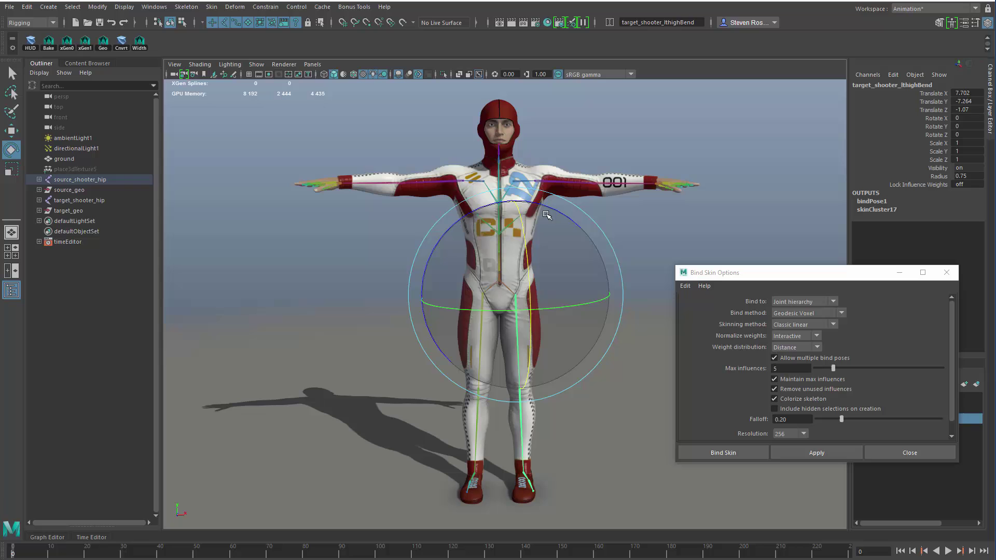
drag(551, 209, 489, 209)
alt+right_drag(539, 335, 556, 274)
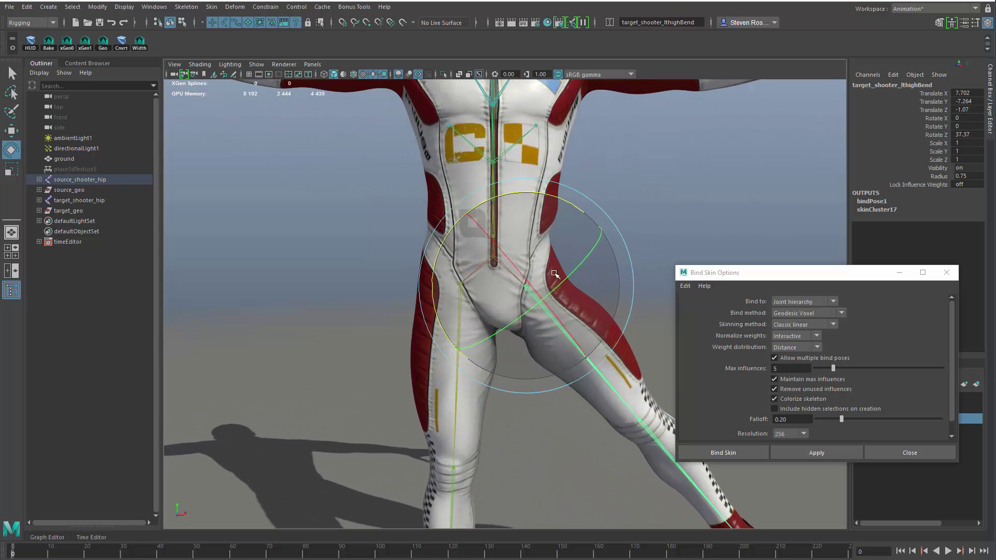
alt+middle_drag(613, 257, 550, 249)
alt+right_drag(550, 249, 655, 228)
click(545, 207)
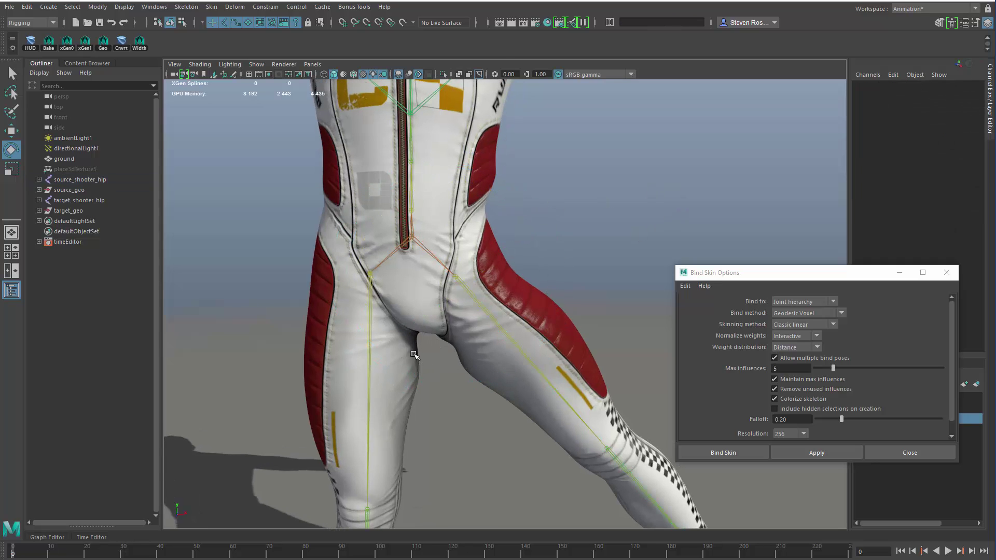
scroll(414, 355, down, 6)
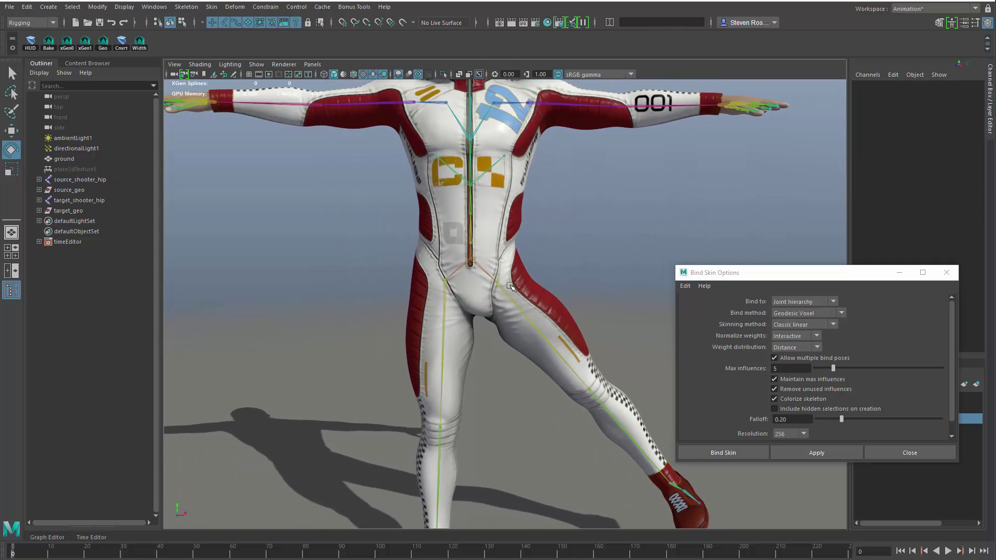
Raise the left shoulder joint about 41° in Z to test the suit's deformation at the armpit.
click(515, 241)
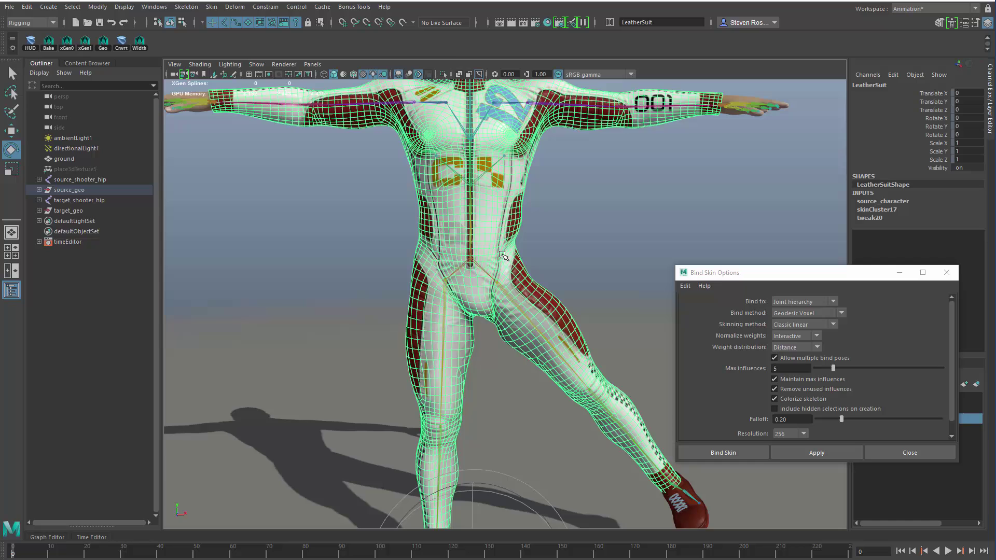
alt+middle_drag(538, 132, 518, 220)
click(528, 174)
drag(530, 280, 575, 241)
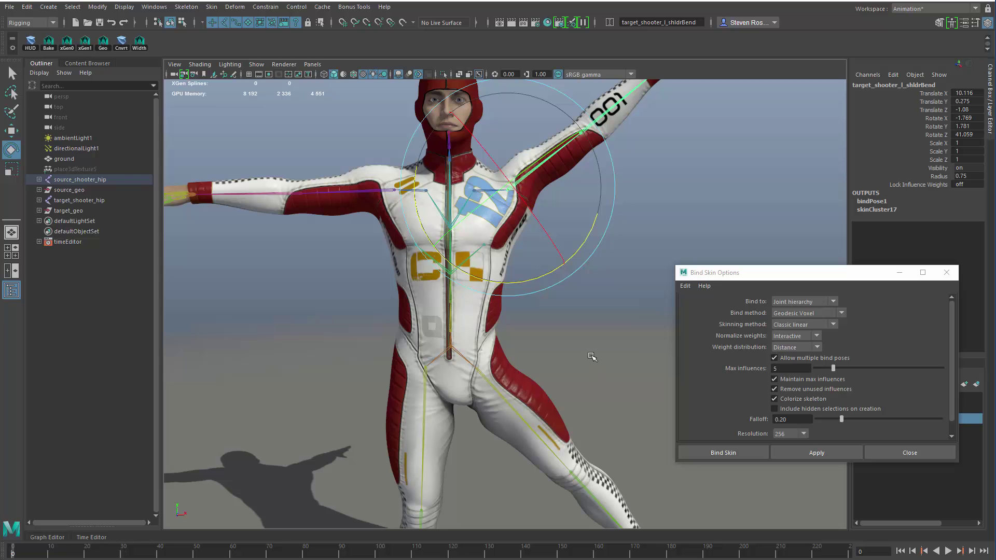
Undo the shoulder and thigh rotations and the Geodesic Voxel skin bind.
key(ctrl+z)
key(ctrl+z)
key(ctrl+z)
key(ctrl+z)
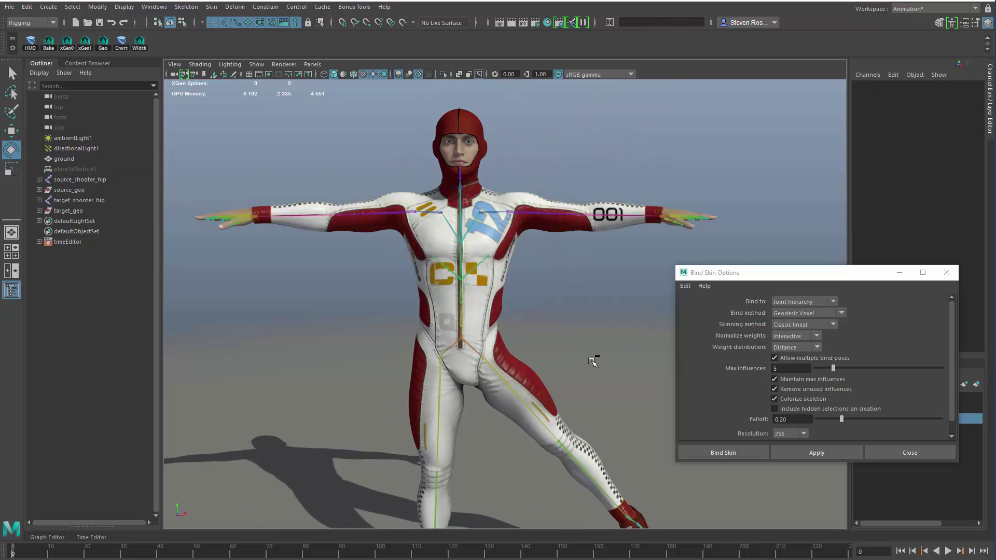
key(ctrl+z)
key(ctrl+z)
key(ctrl+z)
key(ctrl+z)
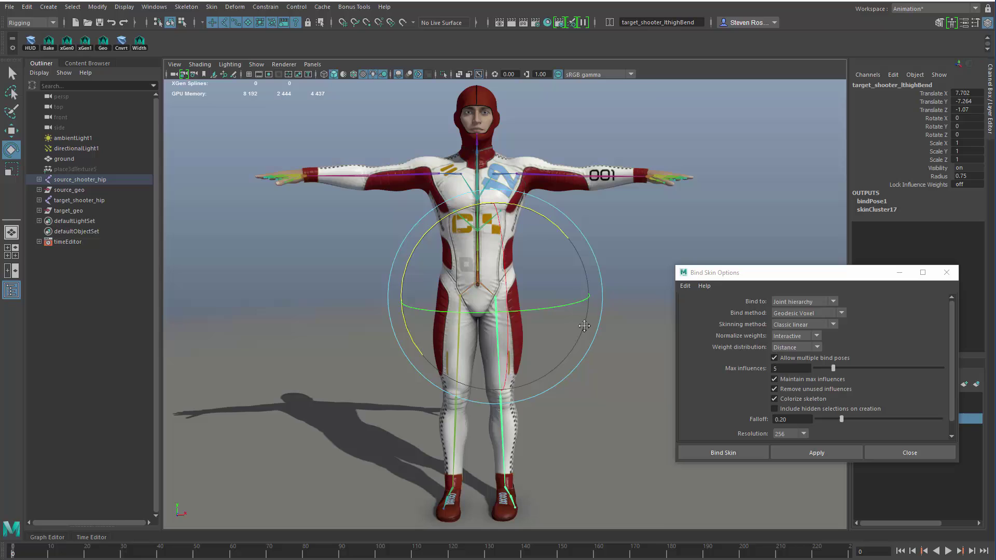
key(ctrl+z)
key(ctrl+z)
key(ctrl+z)
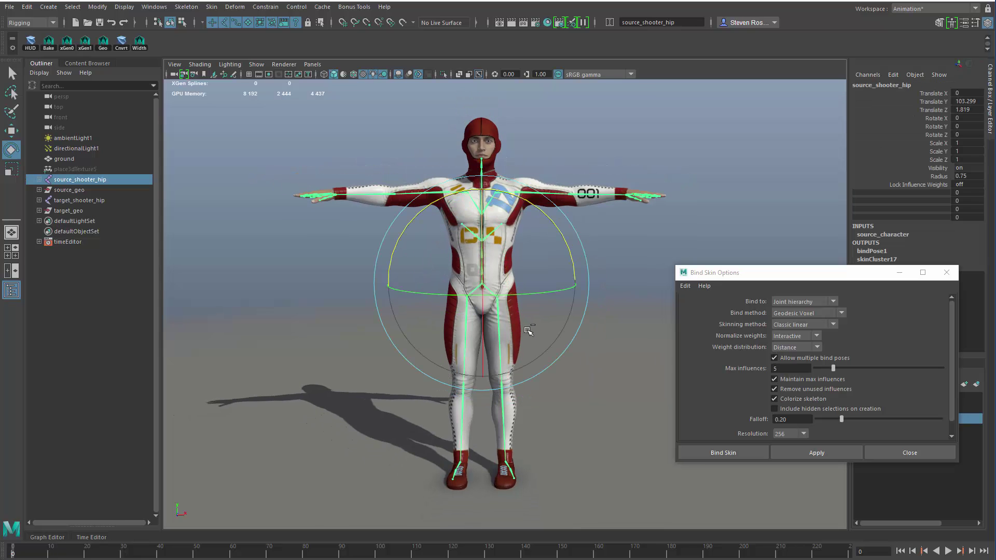
key(ctrl+z)
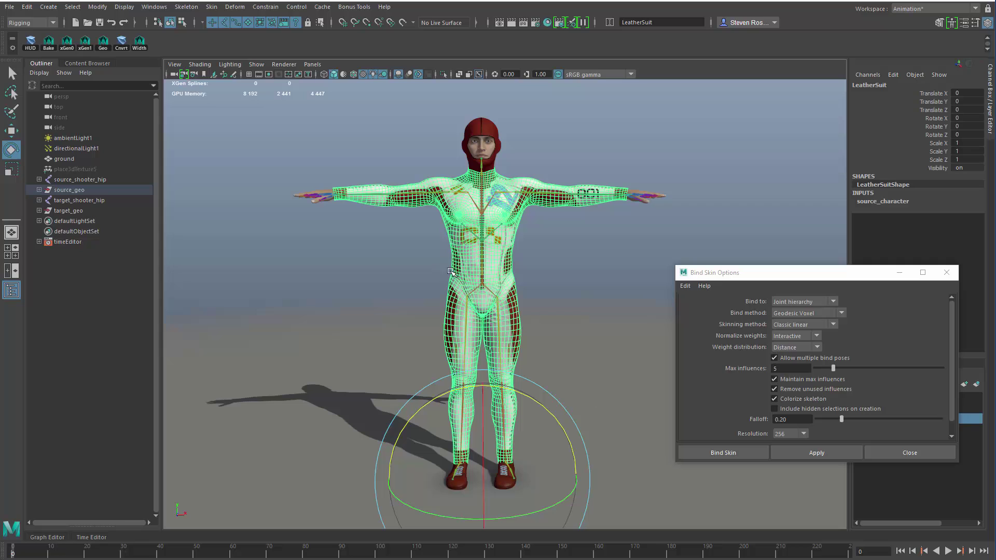
Bind the suit to the source skeleton with reset settings, Closest distance, max influences 1 and Maintain max influences off.
shift+drag(449, 271, 514, 312)
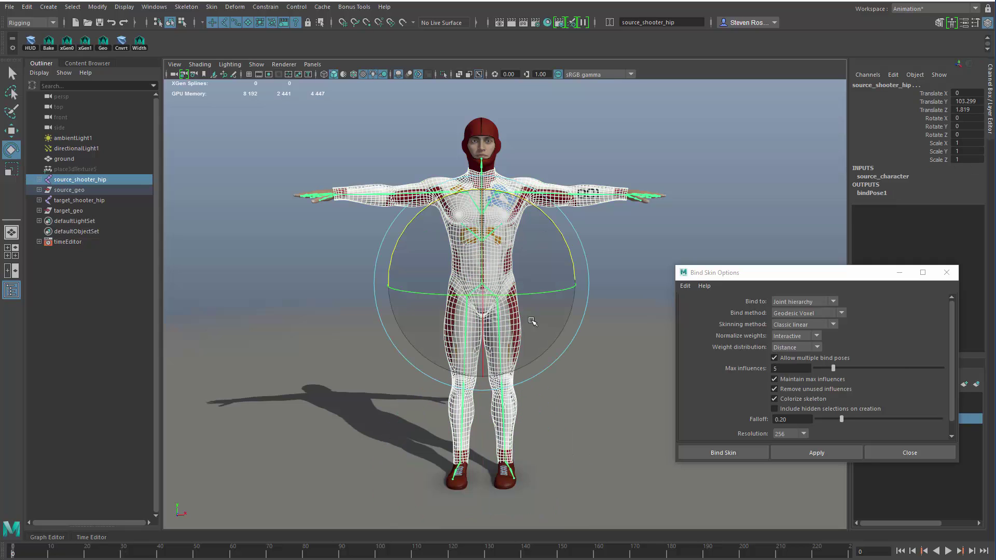
click(685, 286)
click(702, 312)
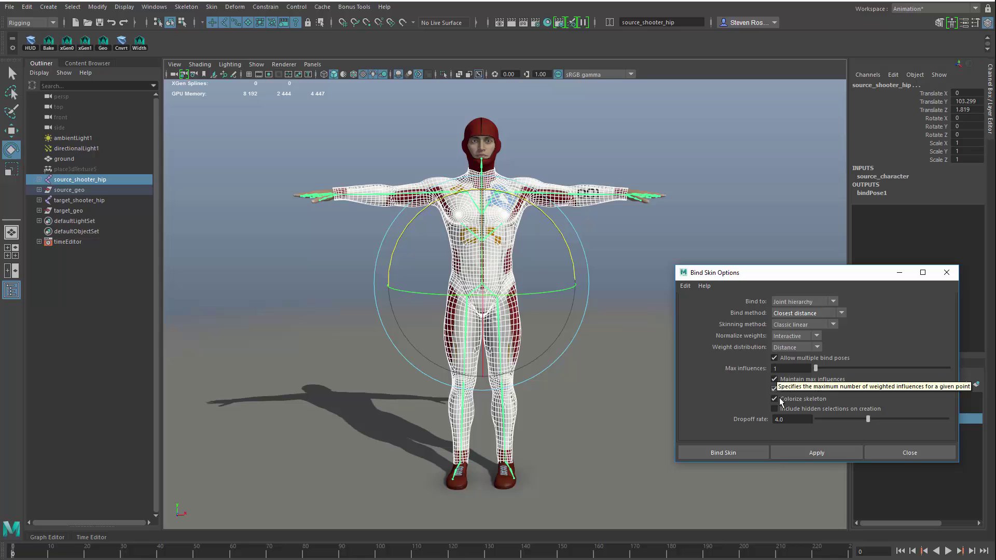
click(793, 380)
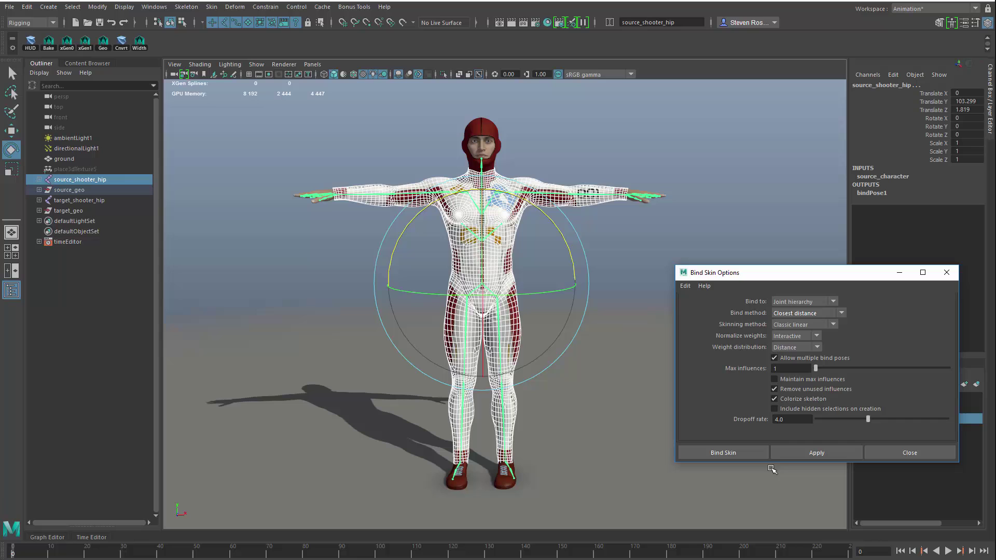
click(737, 453)
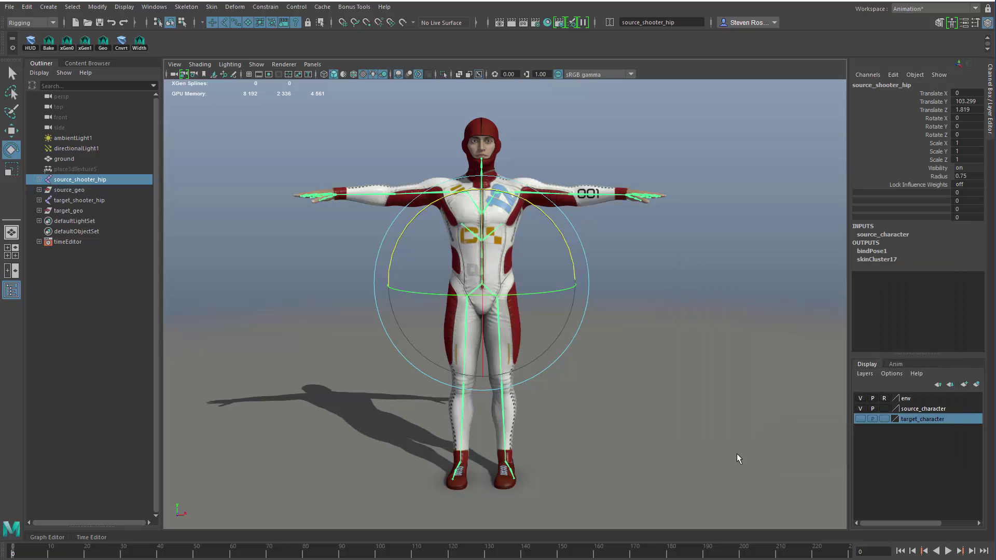
Rotate the left thigh joint outward about 40° in Z and examine the suit's deformation from hips to shoulders.
click(693, 392)
drag(493, 328, 526, 337)
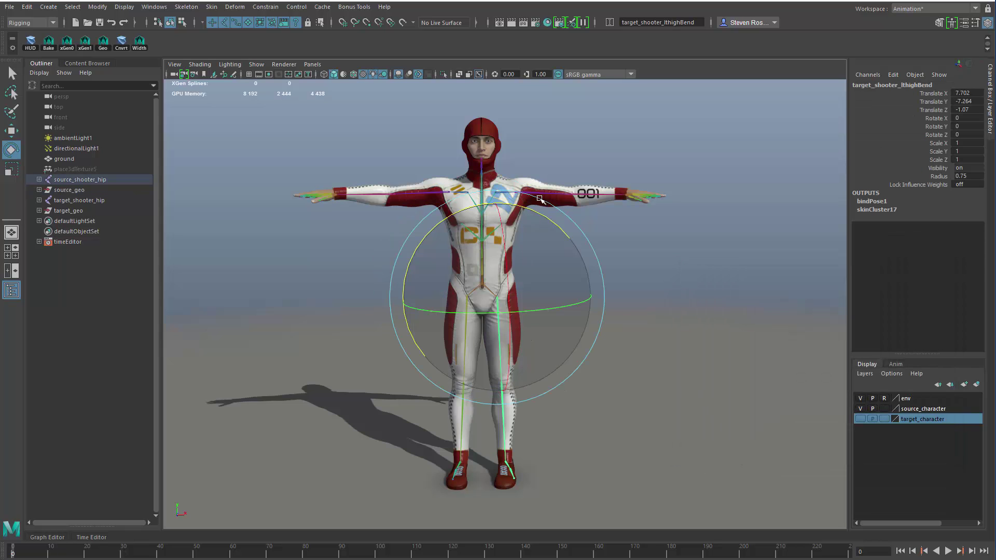
drag(545, 217, 477, 198)
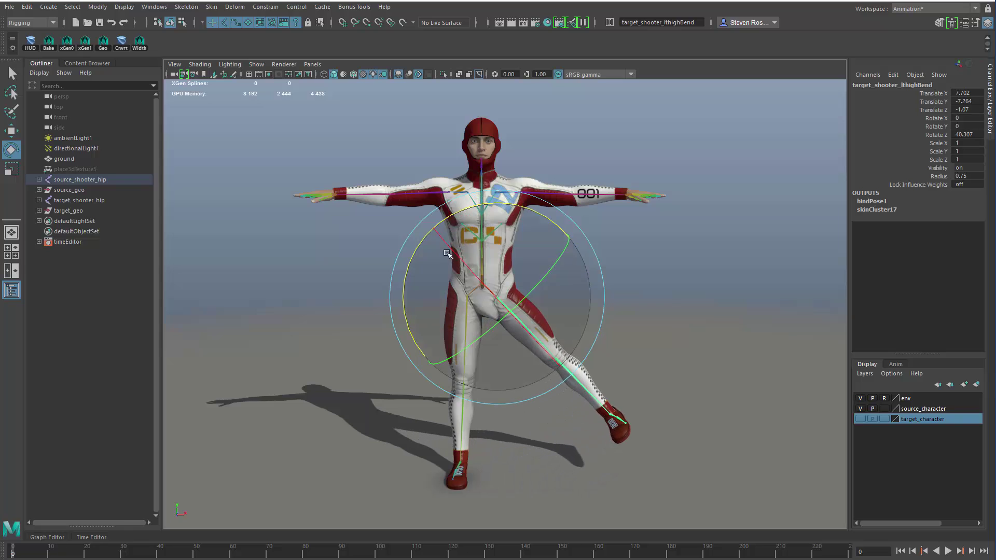
scroll(637, 291, up, 5)
click(602, 355)
click(588, 353)
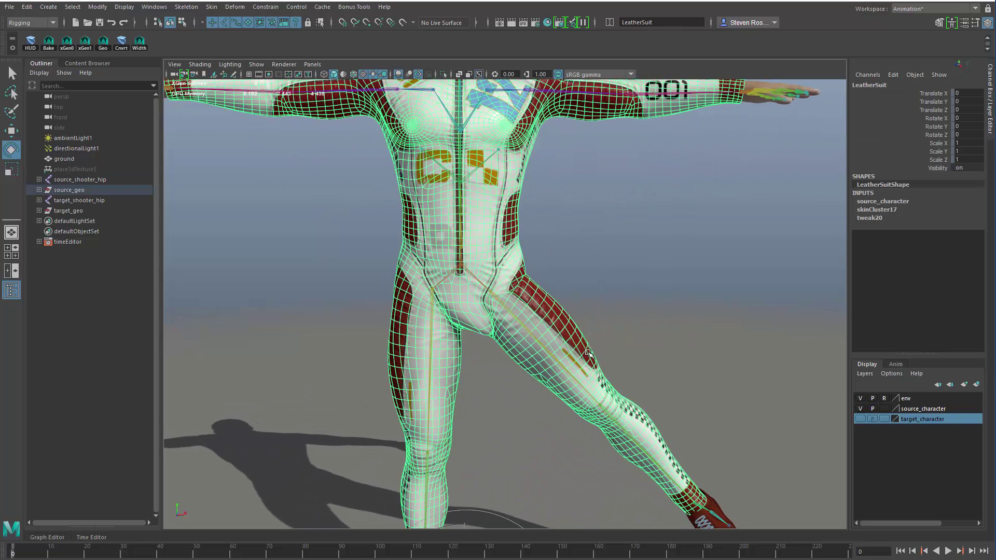
alt+middle_drag(566, 183, 550, 229)
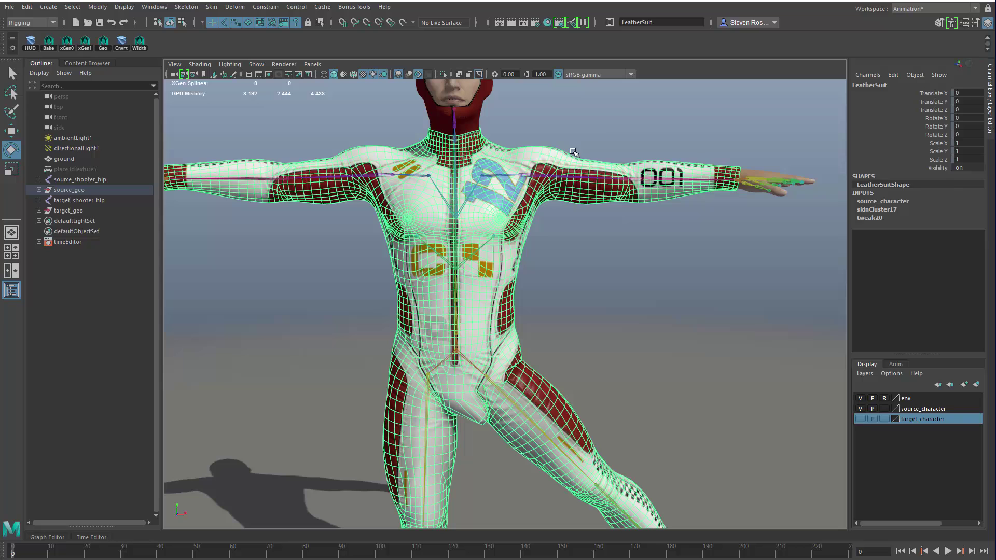
Raise the left shoulder joint and inspect how the suit deforms around the armpit.
click(545, 207)
drag(546, 263, 558, 184)
click(525, 244)
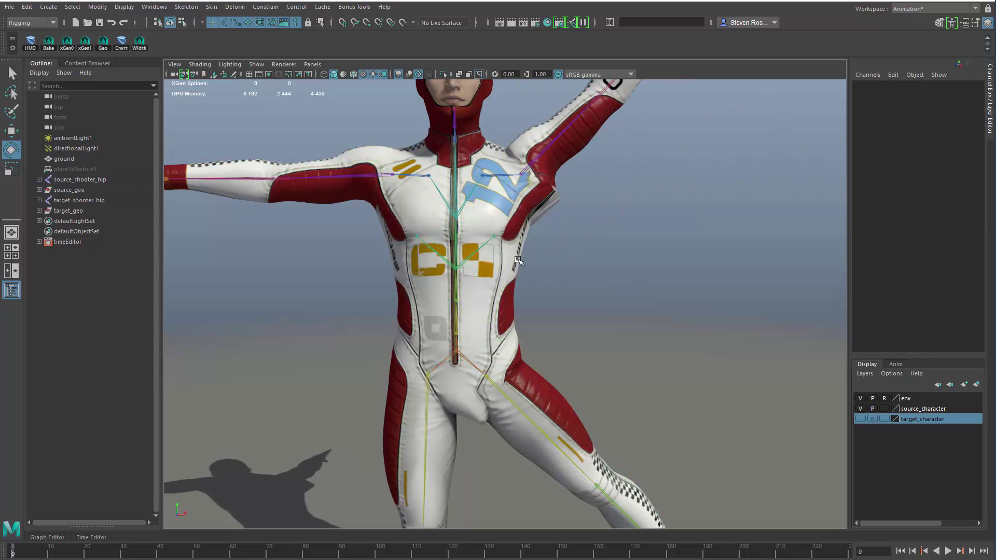
alt+right_drag(706, 323, 592, 284)
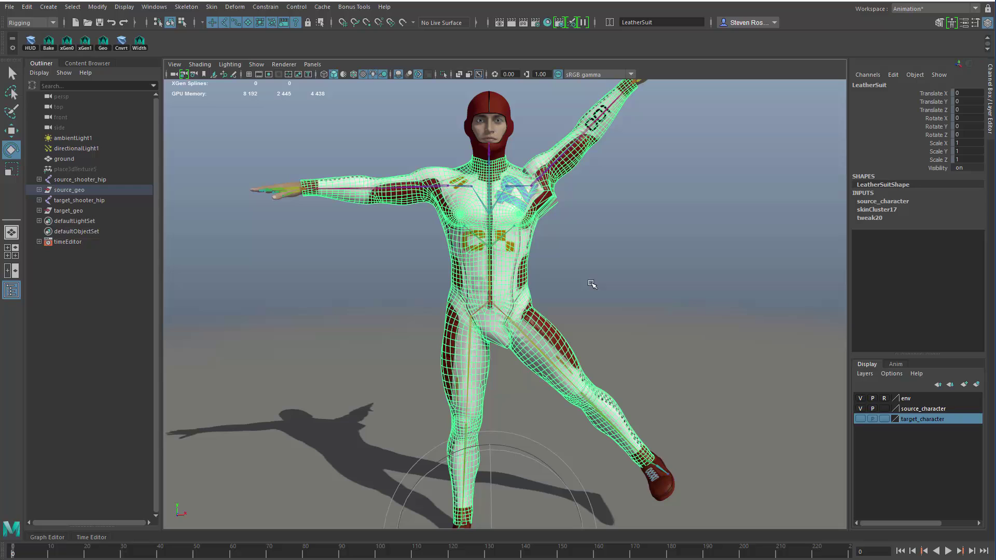
Undo the left shoulder and left thigh rotations to return the character to the bind pose.
key(ctrl+z)
key(ctrl+z)
key(ctrl+z)
key(ctrl+z)
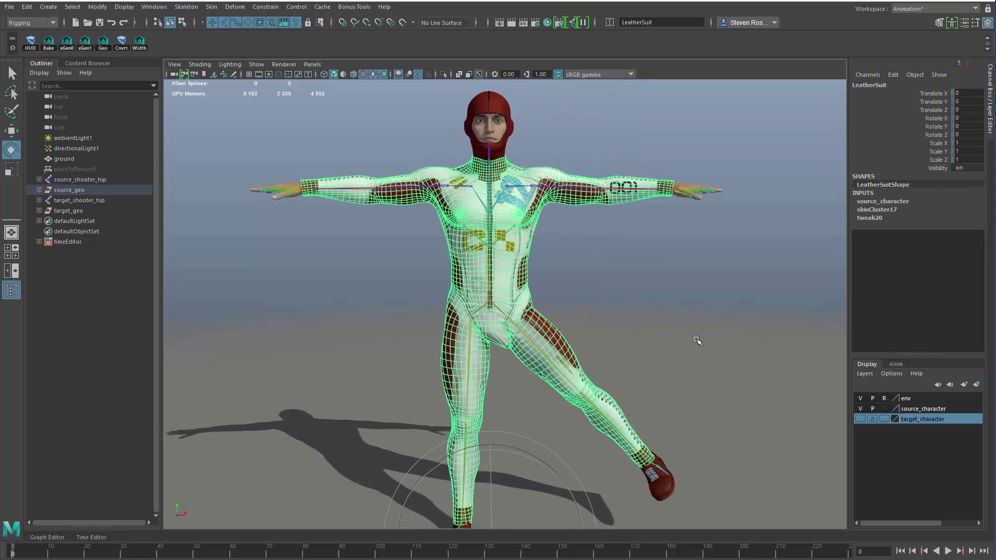
alt+right_drag(696, 338, 643, 323)
click(644, 323)
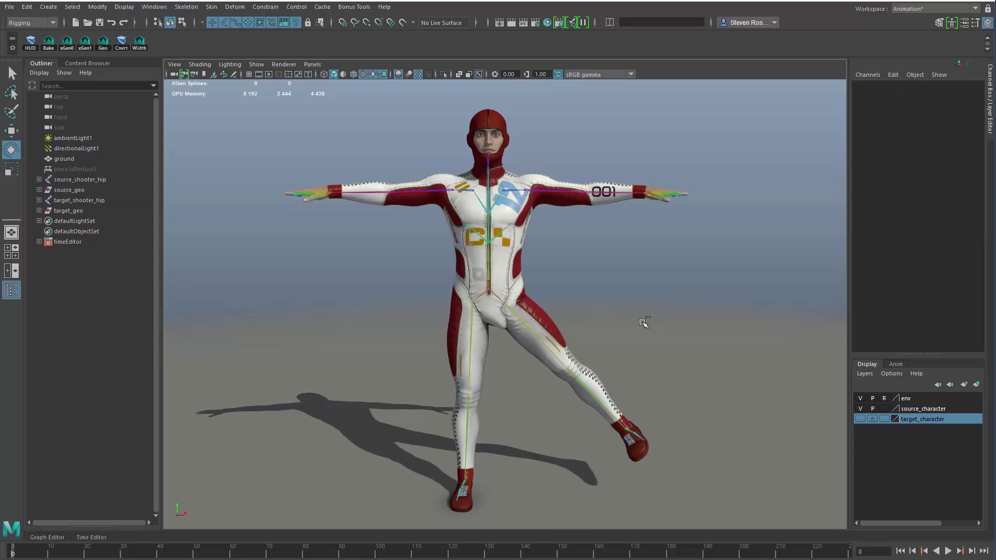
key(ctrl+z)
key(ctrl+z)
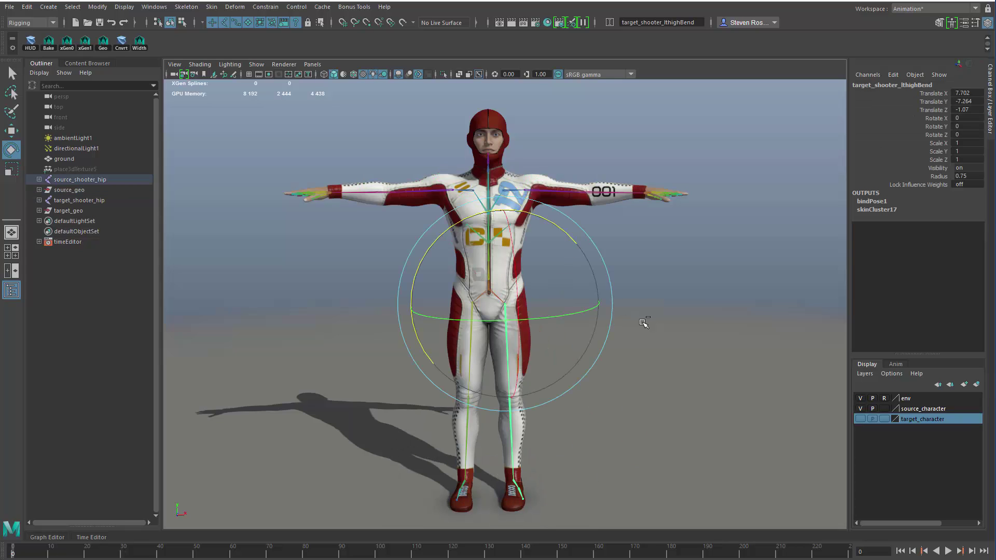
click(678, 305)
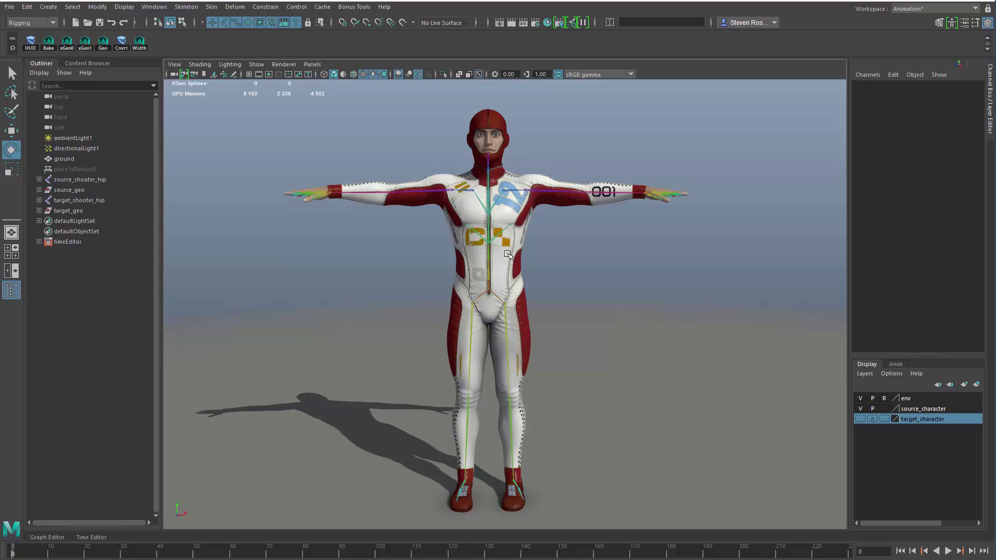
Apply a Delta Mush deformer to the leather suit.
click(507, 270)
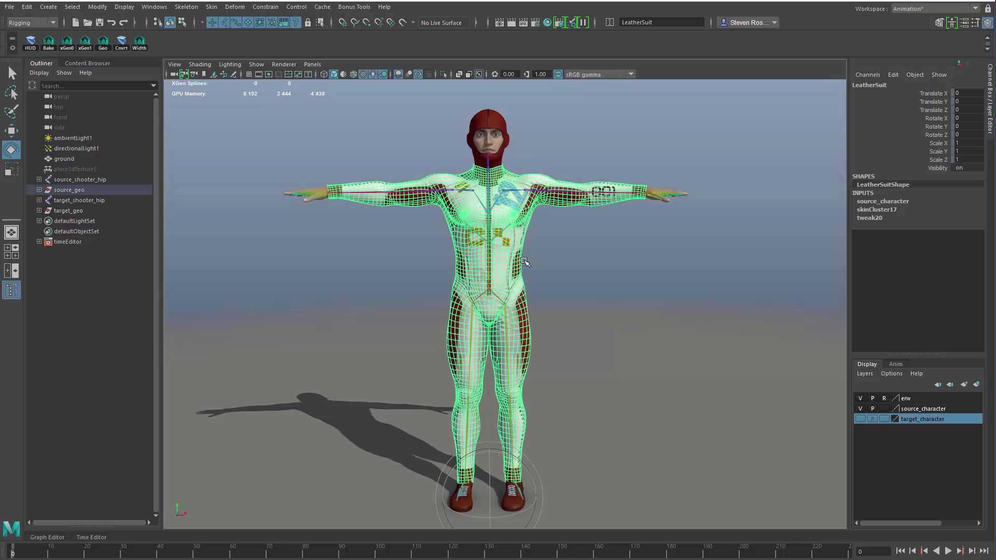
click(232, 7)
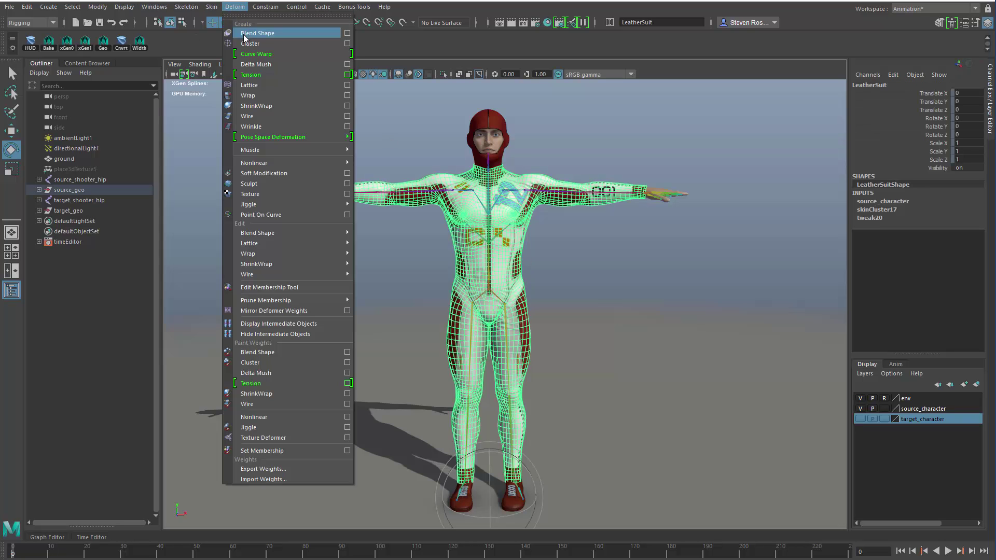
click(252, 64)
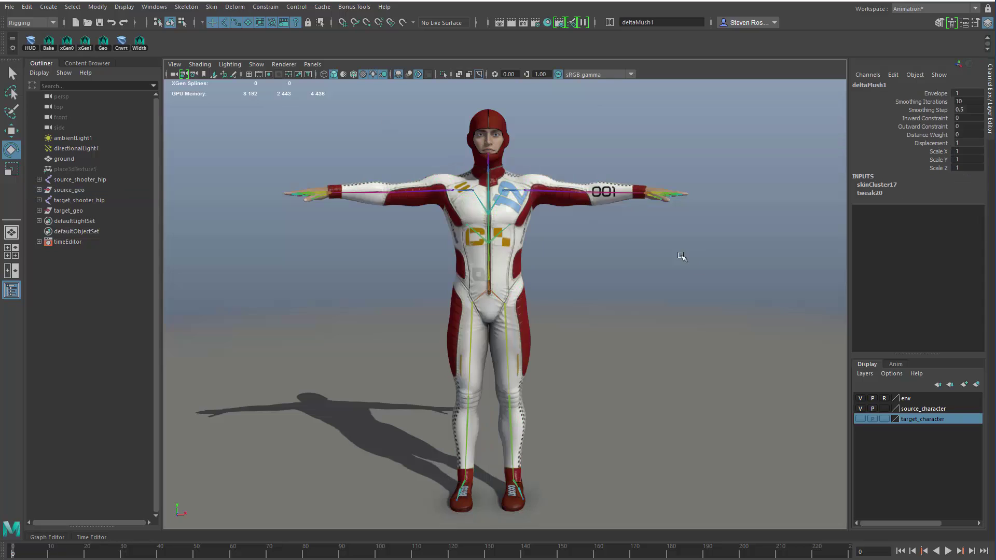
Raise the left shoulder joint to about 50° in Z to test the suit with Delta Mush.
drag(550, 181, 560, 211)
alt+middle_drag(576, 232, 565, 273)
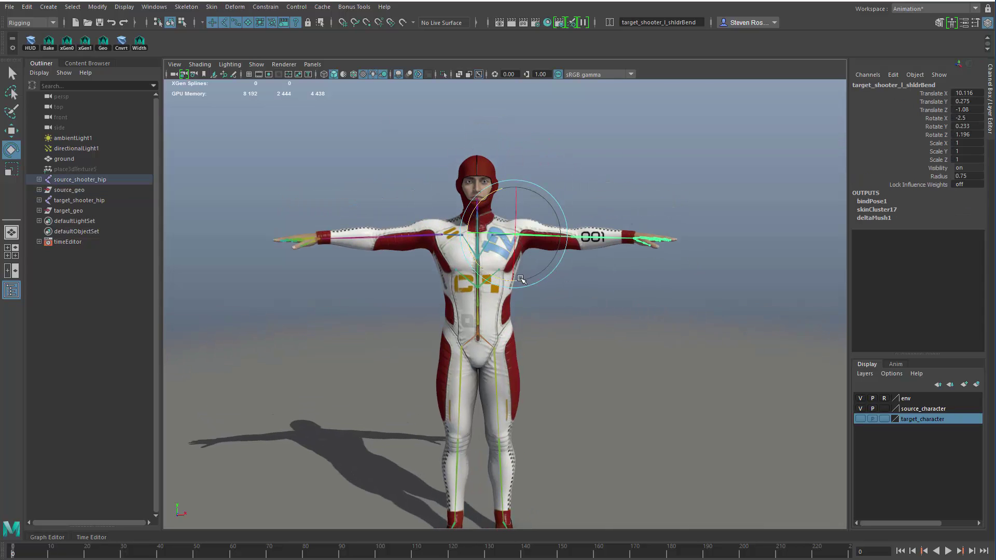
drag(521, 279, 562, 265)
Rotate the left thigh joint outward about 42° in Z to test the suit's deformation at the hip.
alt+middle_drag(498, 393, 502, 289)
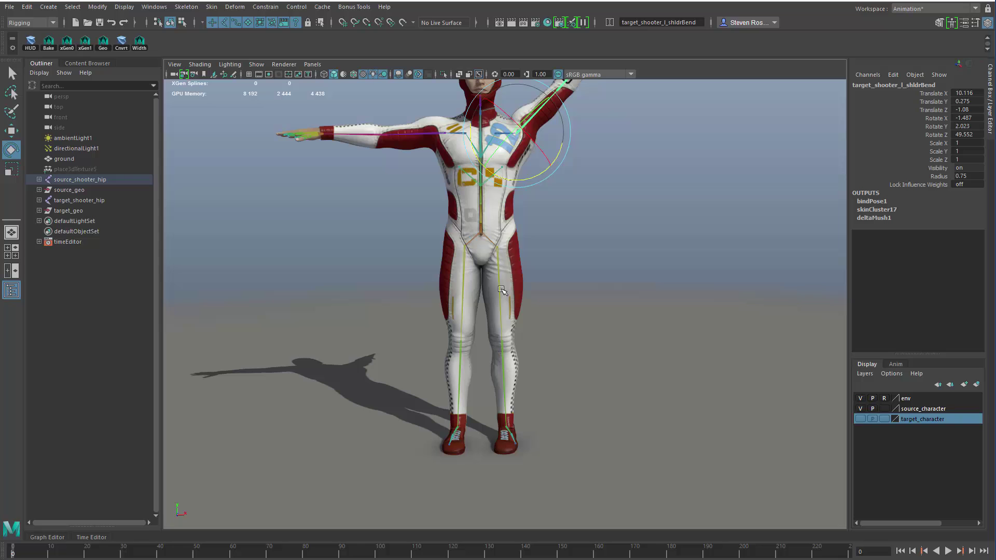
click(500, 289)
drag(472, 284, 503, 279)
alt+right_drag(503, 279, 724, 328)
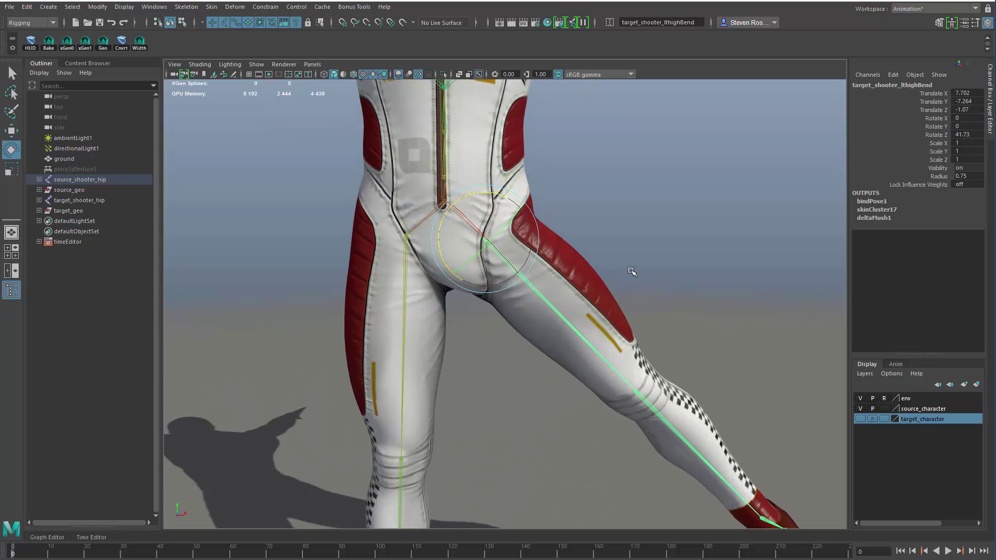
Bend the lower abdomen joint about 16° in Z and raise the left collar joint.
click(641, 249)
drag(432, 150, 471, 129)
alt+middle_drag(471, 129, 488, 298)
alt+right_drag(488, 298, 480, 184)
click(478, 174)
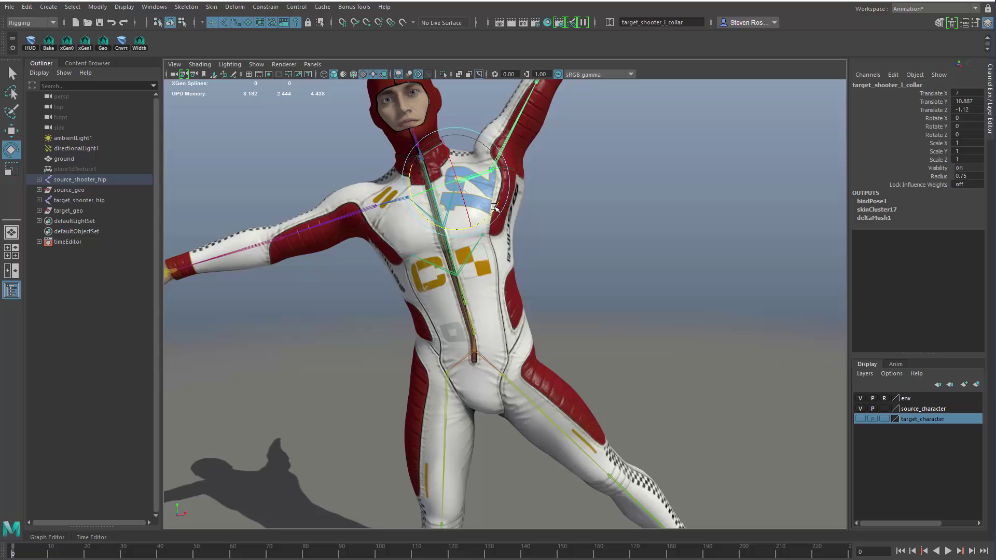
drag(490, 208, 496, 197)
Set the suit's Delta Mush to 20 smoothing iterations and a smoothing step of 1.
click(510, 277)
alt+middle_drag(587, 314, 614, 269)
scroll(613, 270, down, 2)
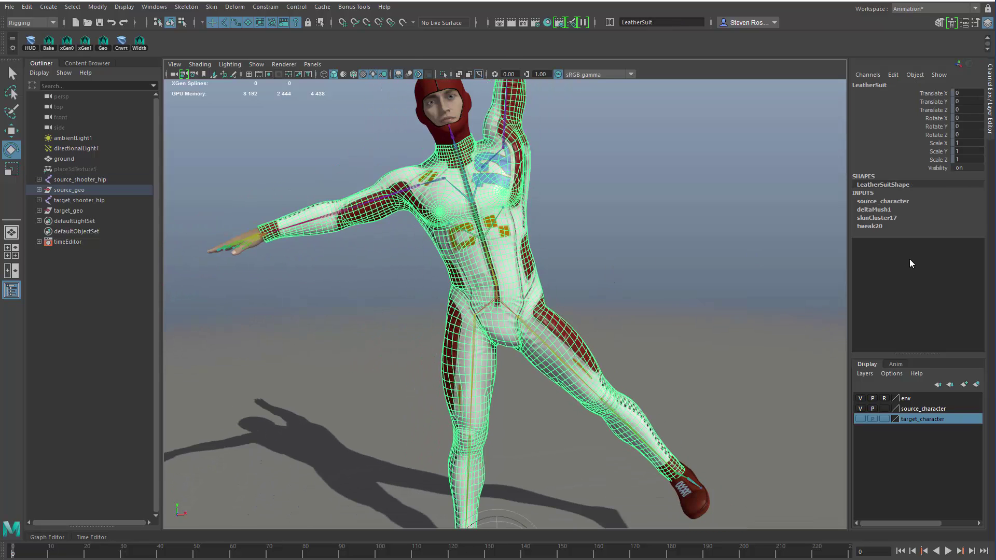
click(889, 210)
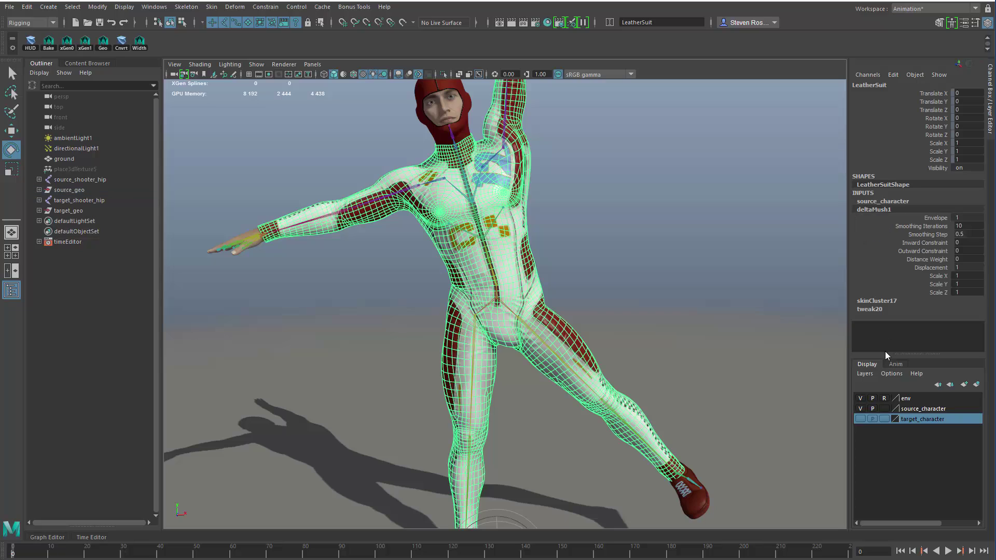
click(968, 225)
click(969, 225)
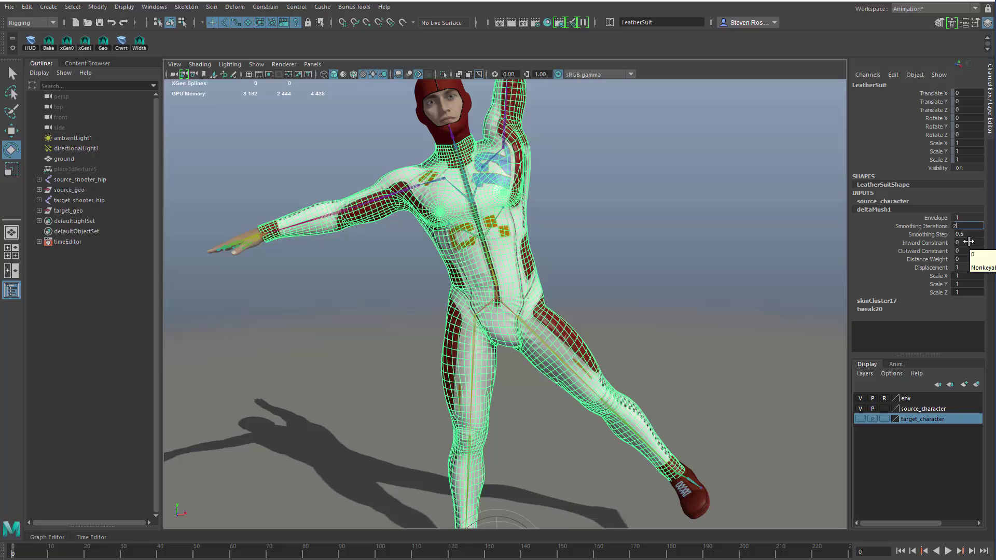
key(Return)
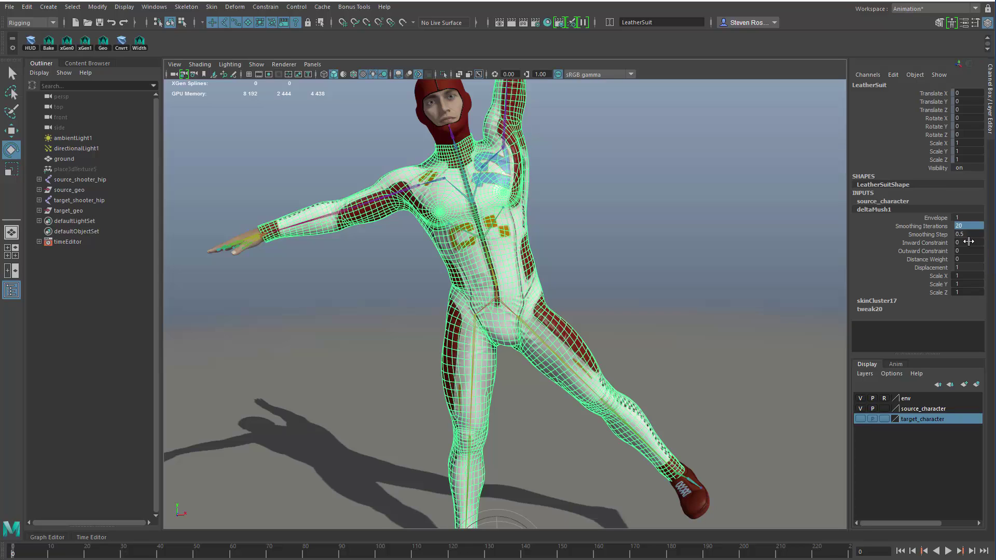
click(969, 242)
click(976, 236)
text(1)
key(Return)
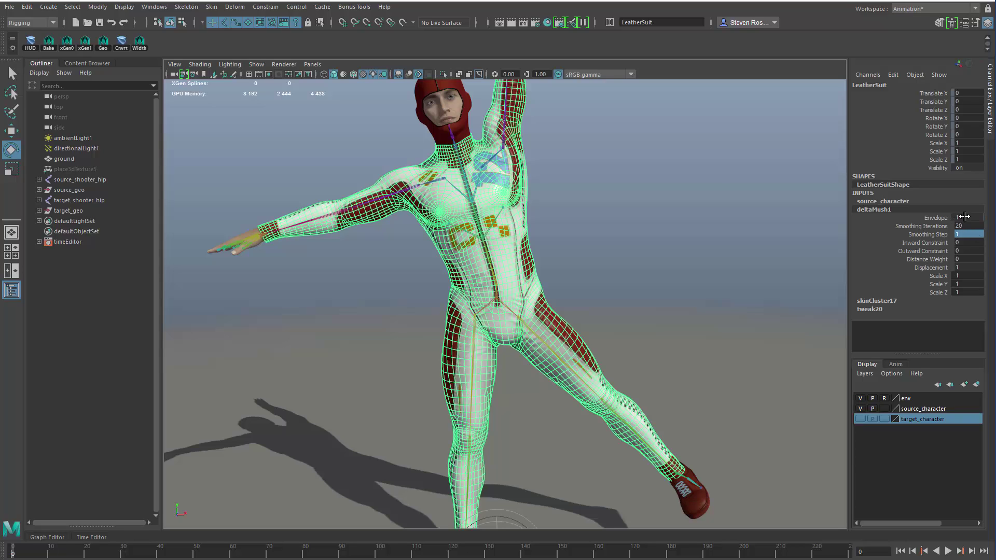
Set the Delta Mush envelope to 0 to compare the deformation without it, and restore it to 1.
click(965, 217)
key(Return)
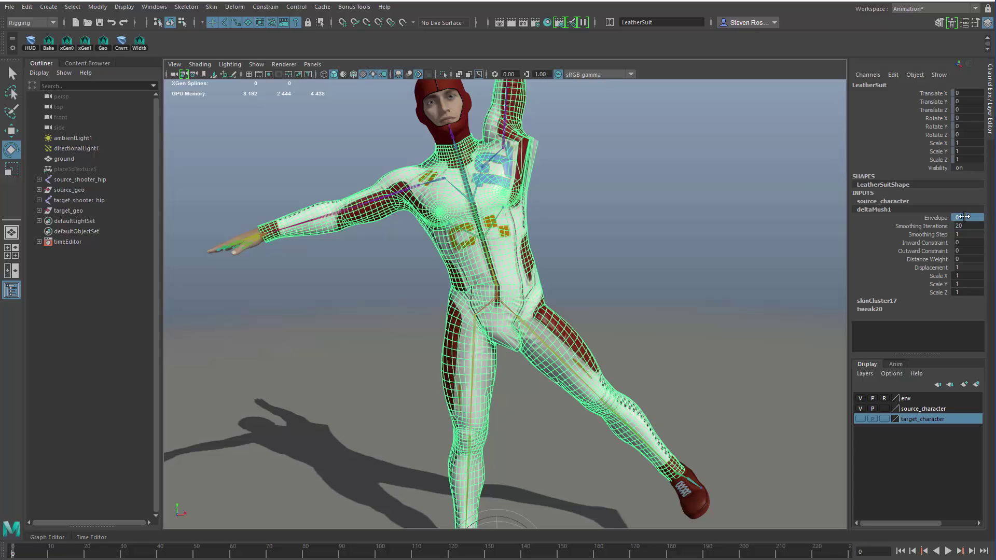
click(964, 217)
key(Return)
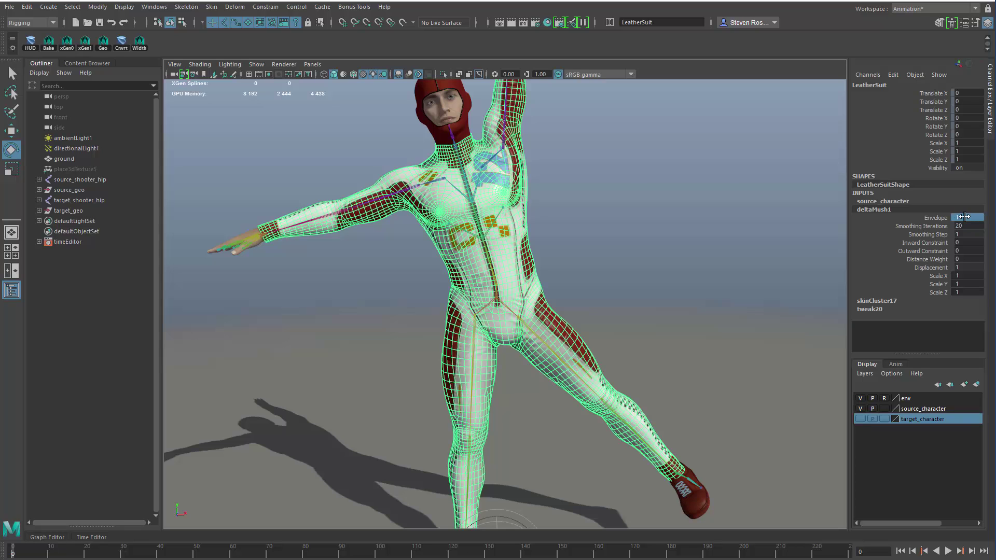
scroll(666, 280, down, 2)
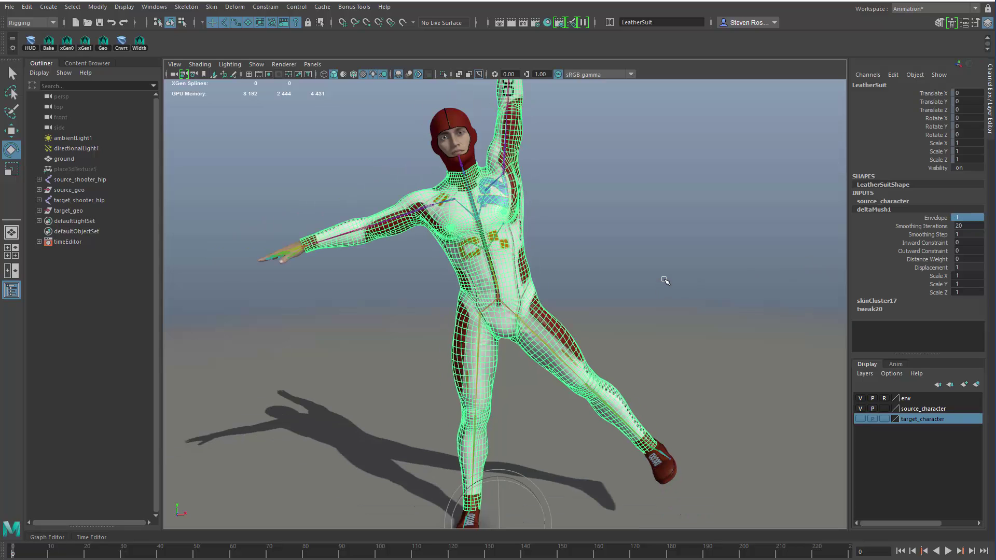
click(663, 281)
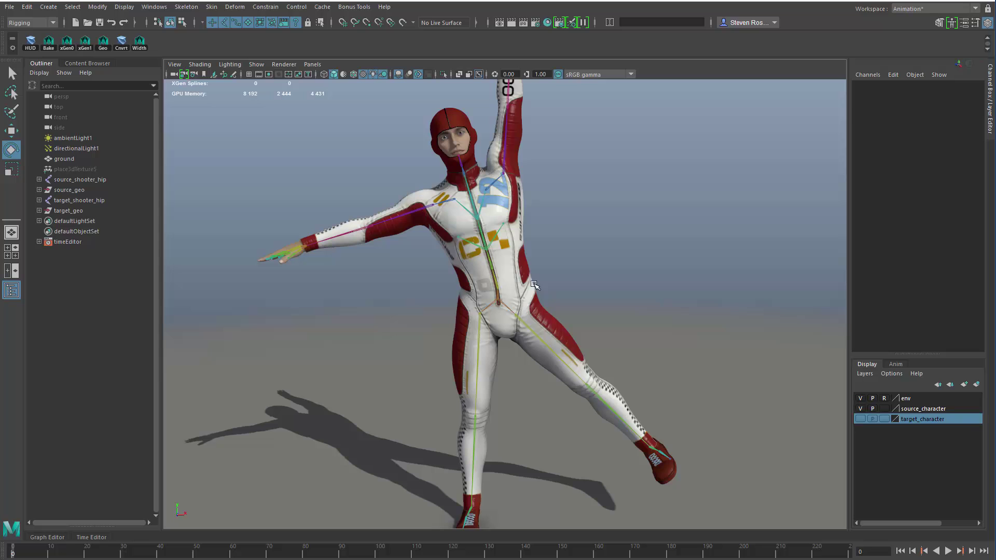
Rotate the left thigh joint to about -49° in X, -30° in Y and 30° in Z to test the hip.
click(550, 347)
alt+drag(551, 347, 600, 331)
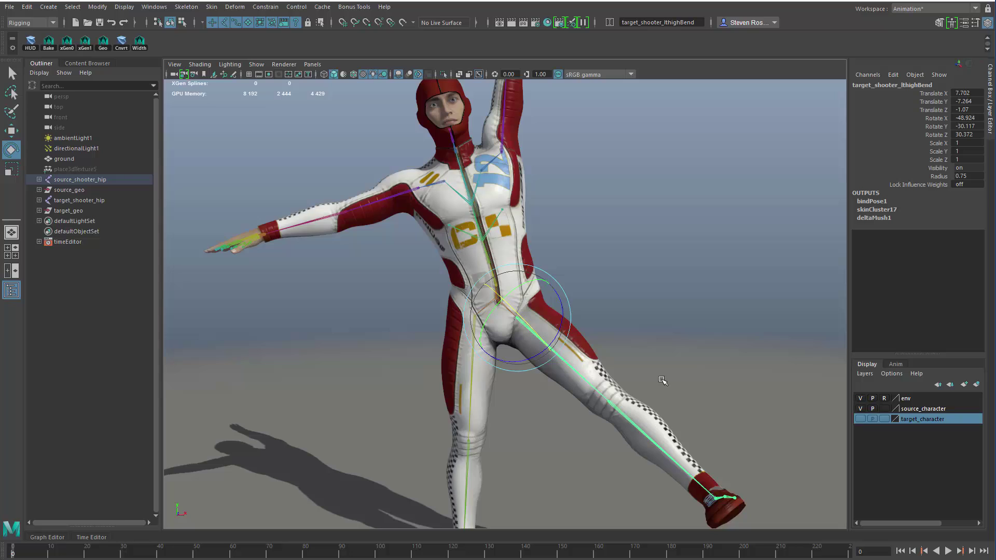
scroll(726, 347, down, 2)
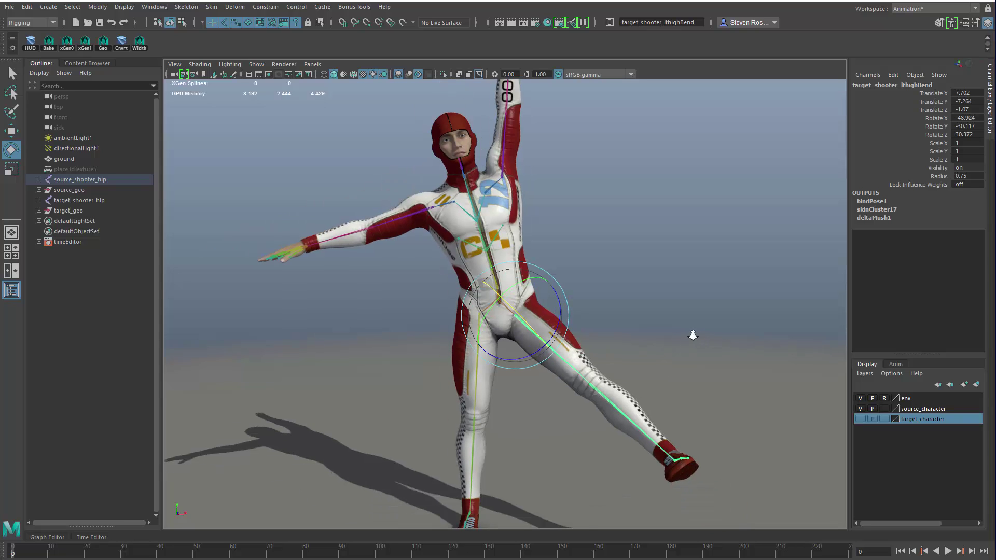
Undo the last thigh rotation and the Delta Mush envelope and smoothing changes.
scroll(681, 333, down, 1)
key(ctrl+z)
key(ctrl+z)
key(ctrl+z)
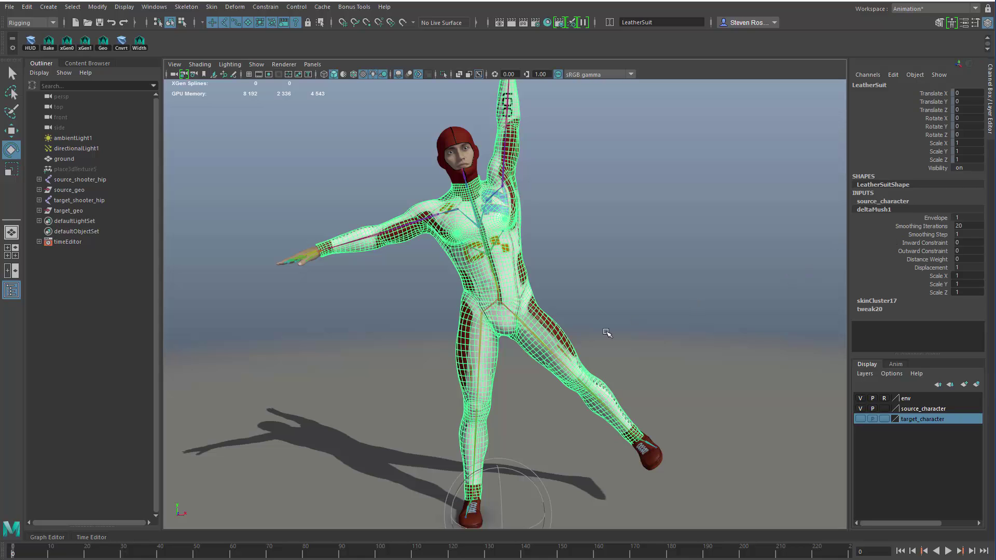
alt+right_drag(620, 322, 604, 320)
key(ctrl+z)
key(ctrl+z)
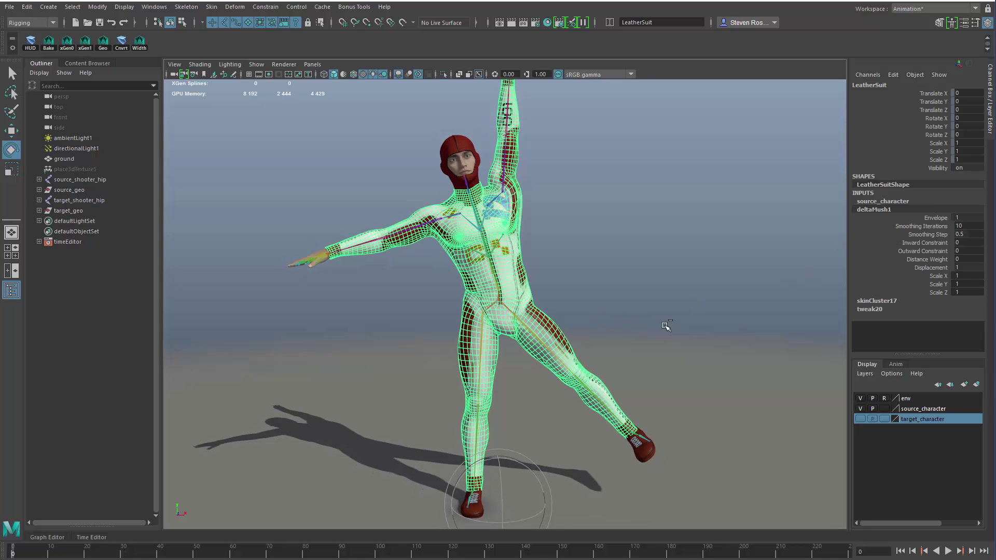
Undo the collar, lower abdomen, left thigh and left shoulder test rotations, keeping the Delta Mush deformer.
key(ctrl+z)
key(ctrl+z)
key(ctrl+z)
key(ctrl+z)
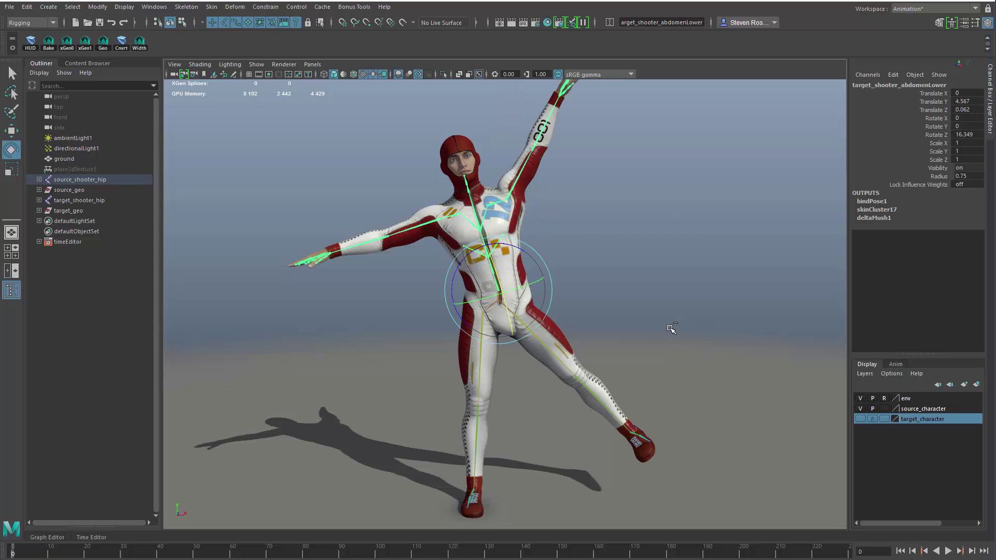
key(ctrl+z)
key(ctrl+z)
key(ctrl+z)
key(ctrl+z)
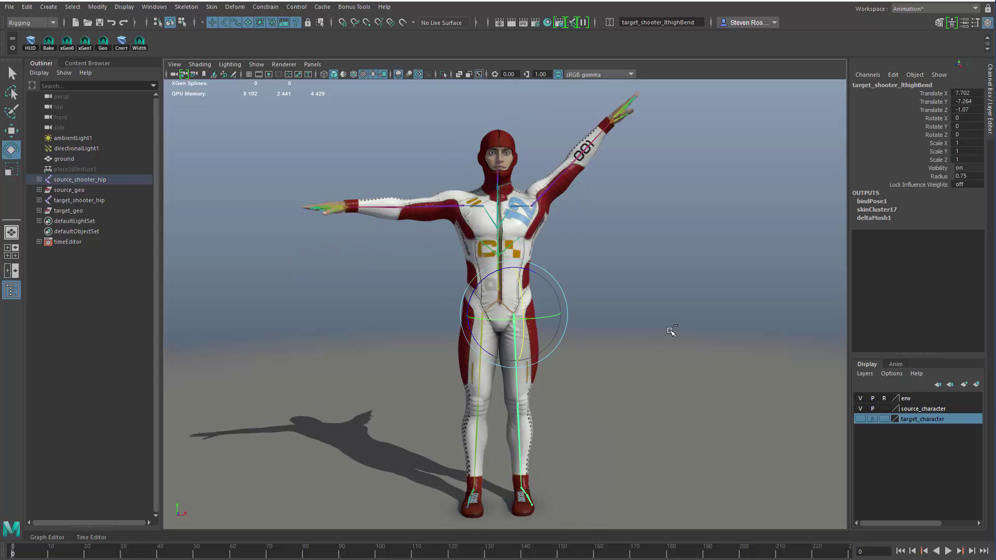
key(ctrl+z)
key(ctrl+z)
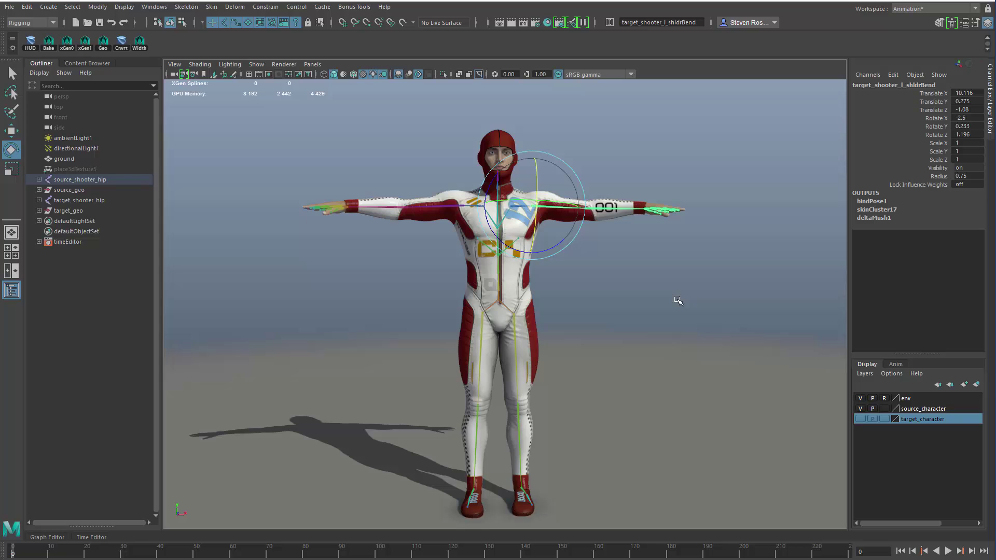
In the bind pose, set the suit's Delta Mush smoothing step to 1 and smoothing iterations to 20.
alt+middle_drag(663, 314, 661, 307)
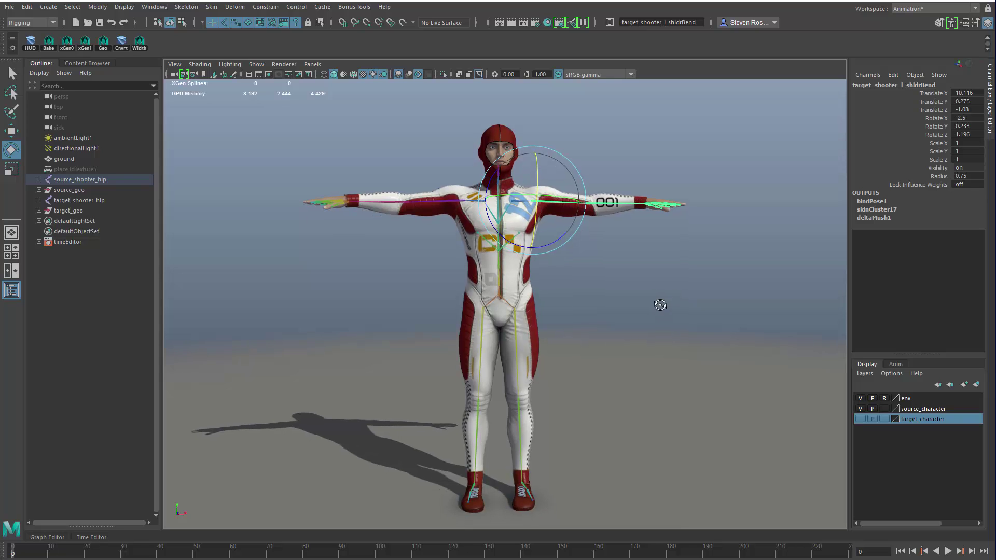
alt+drag(661, 305, 660, 308)
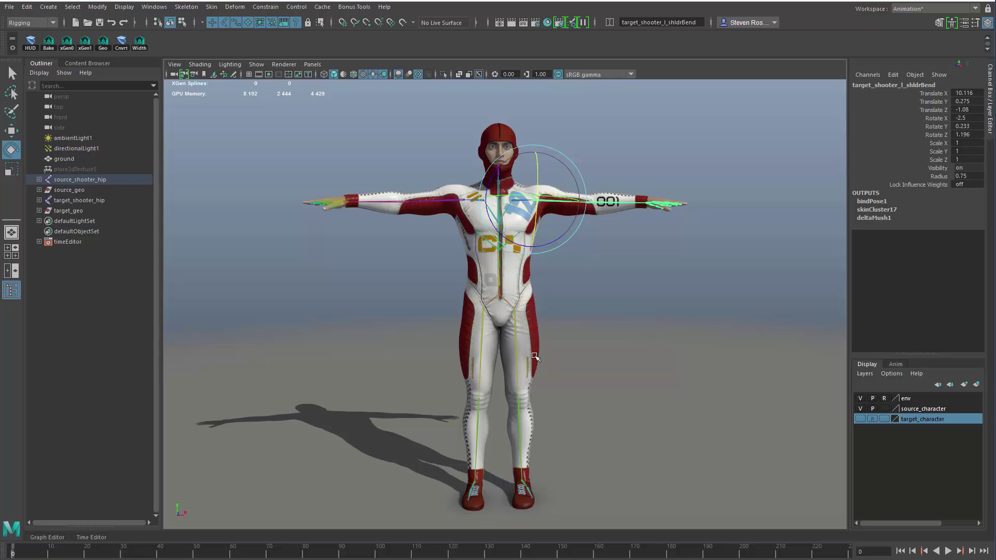
drag(486, 284, 542, 345)
click(551, 369)
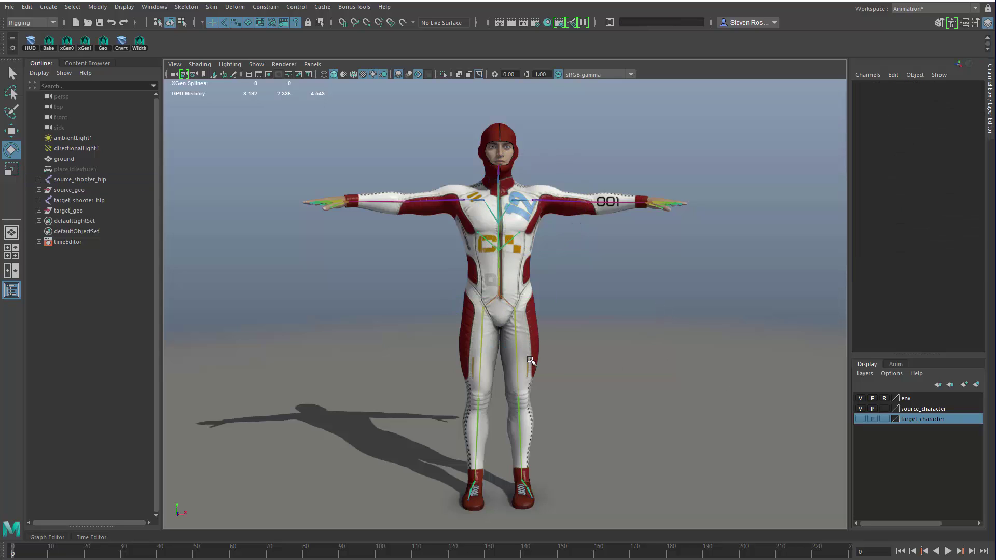
click(533, 363)
click(888, 209)
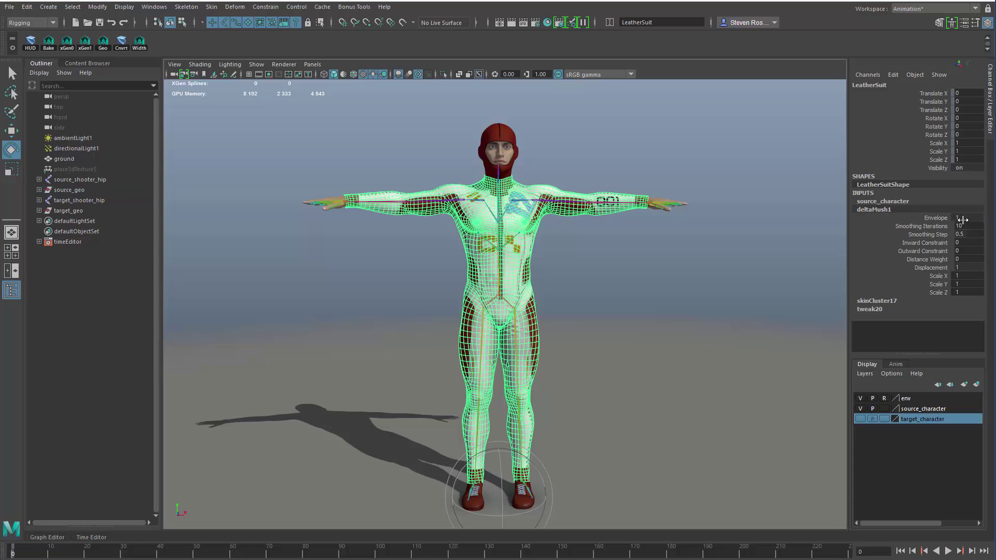
click(969, 234)
text(1)
key(Return)
double_click(968, 228)
text(20)
key(Return)
click(568, 364)
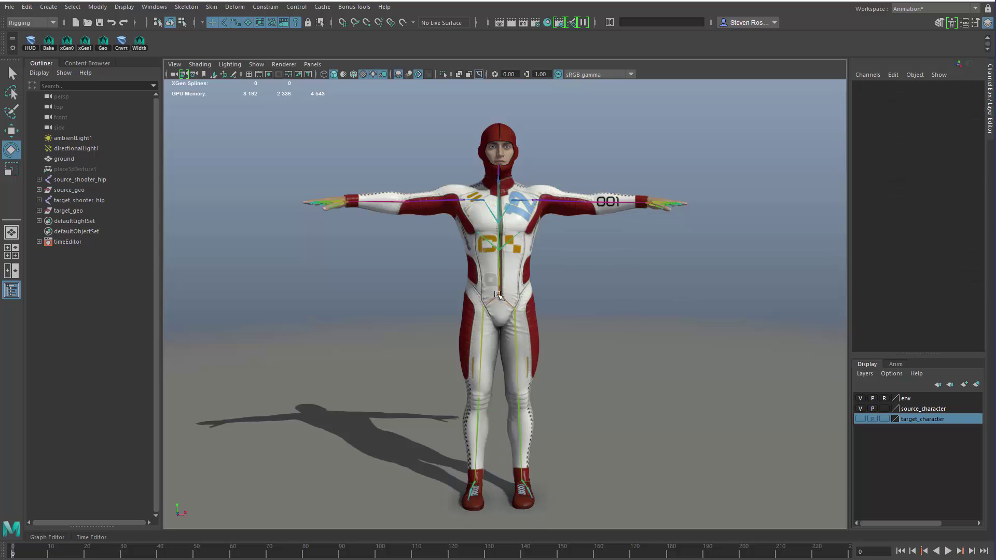
Move the source skeleton's hip joint sideways to about -66 in Translate X.
click(498, 294)
key(w)
drag(521, 295, 379, 293)
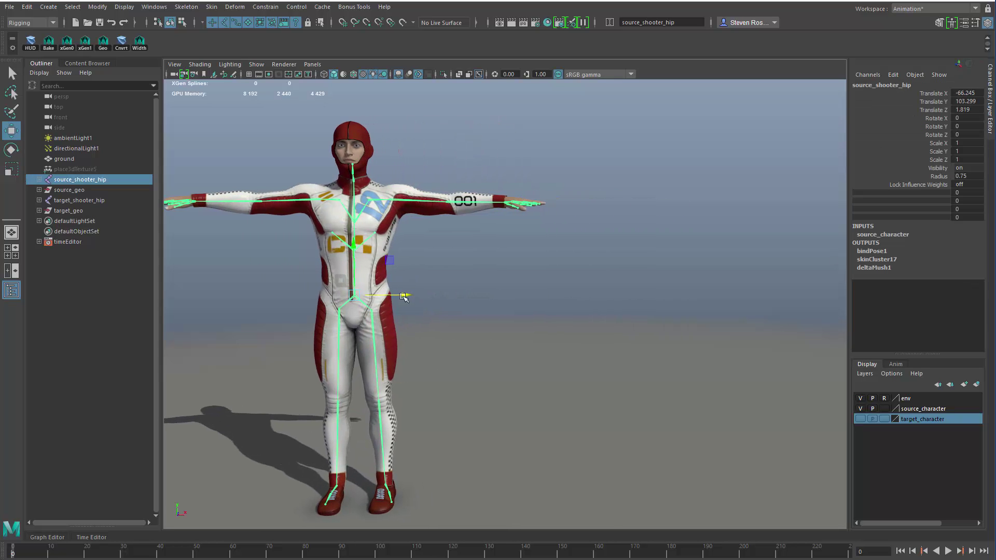
Show the target_character layer and move the source skeleton's hip joint sideways to about -112 in Translate X.
click(860, 419)
scroll(684, 405, down, 1)
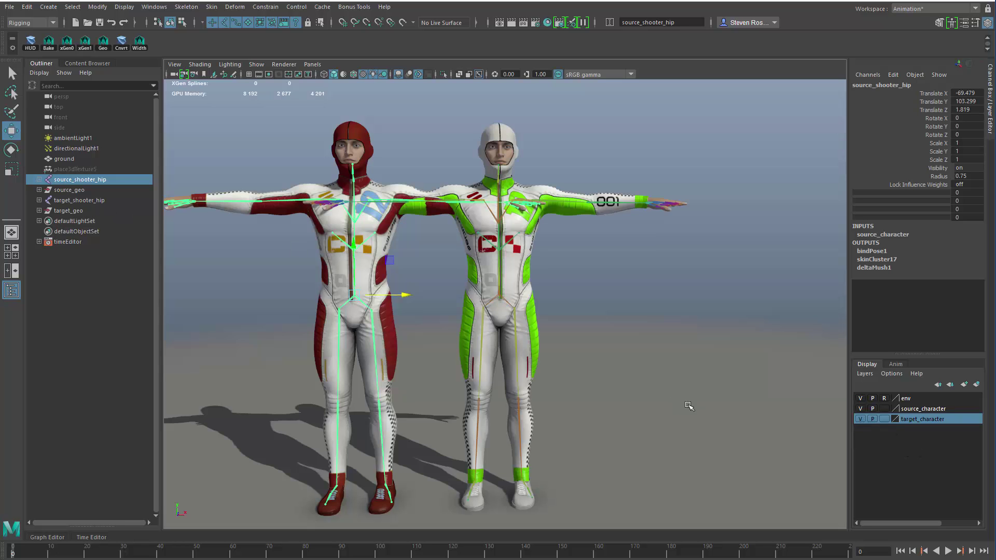
drag(415, 296, 329, 296)
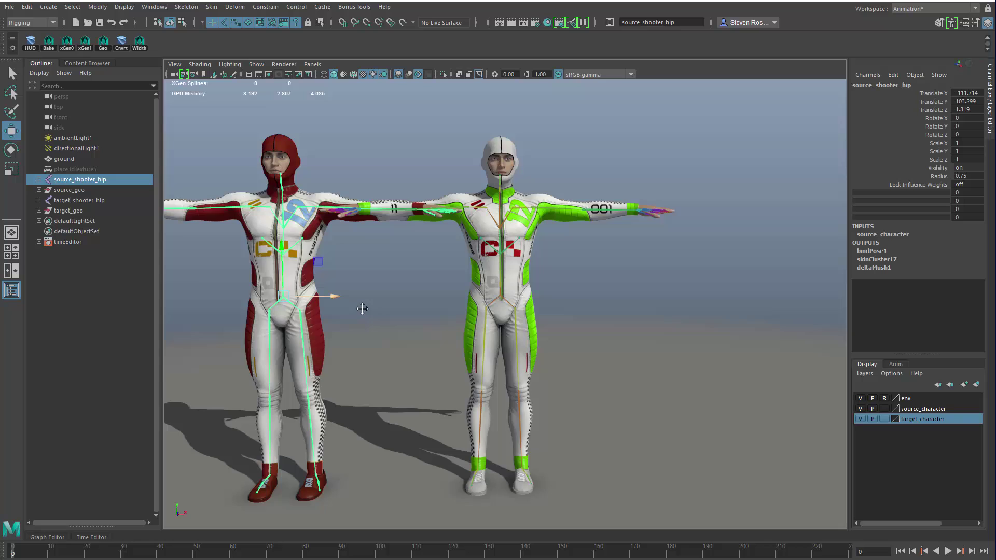
alt+middle_drag(352, 307, 428, 285)
alt+right_drag(427, 285, 481, 310)
alt+middle_drag(480, 309, 520, 324)
alt+right_drag(521, 325, 478, 325)
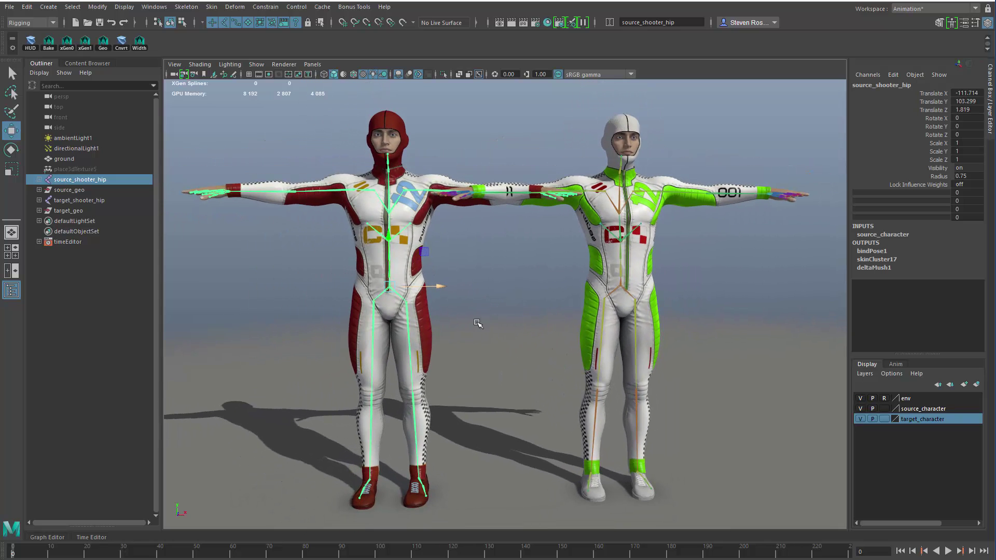
click(604, 294)
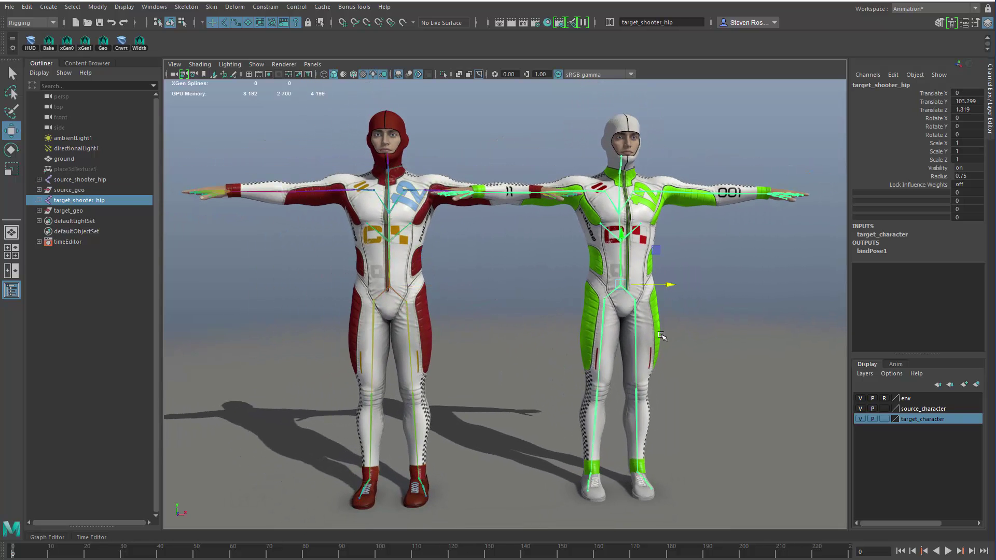
middle_drag(690, 327, 672, 340)
key(ctrl+z)
Select the source LeatherSuit, look up the BakeDeformerTool command in Notepad, and open the Bake Deformer Tool in Maya.
click(409, 279)
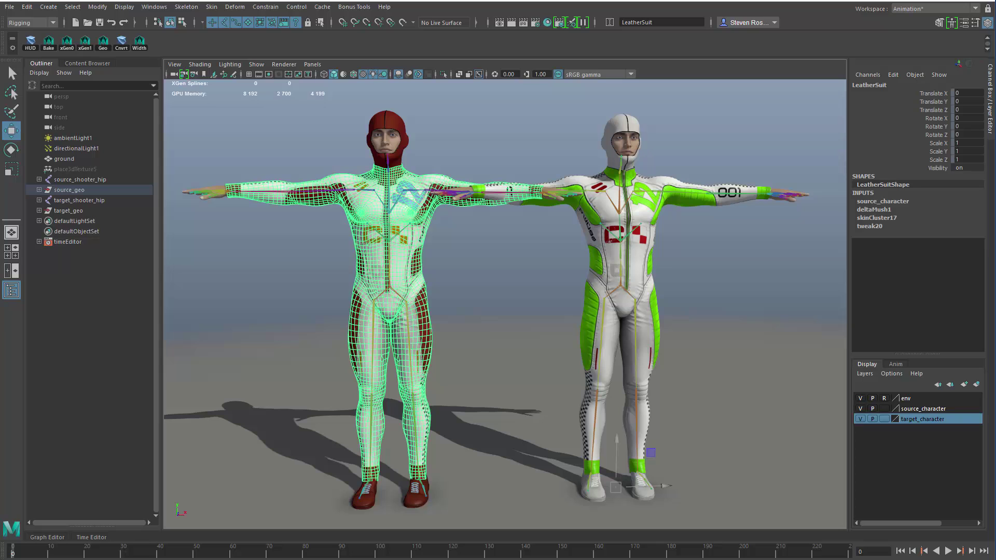
key(alt+Tab)
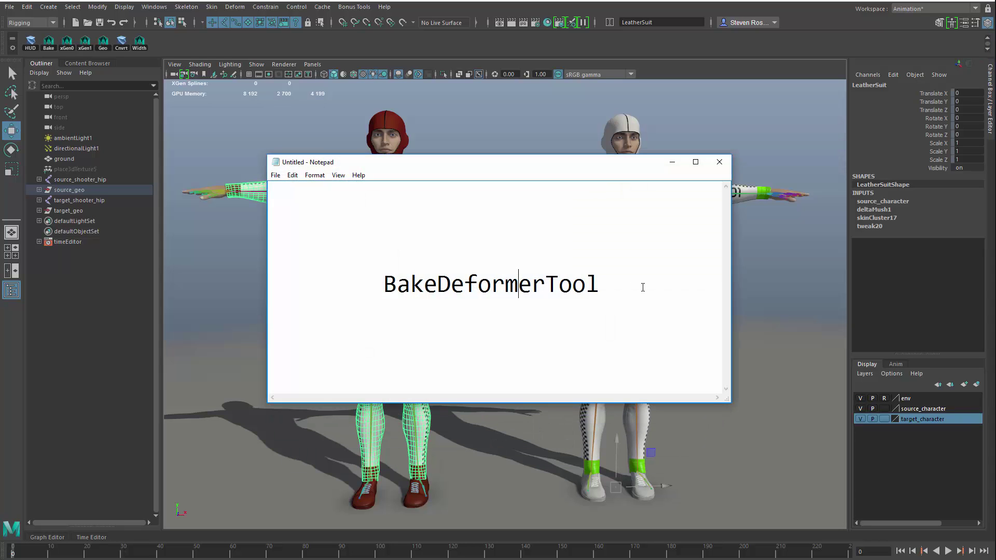
click(643, 287)
drag(375, 285, 626, 322)
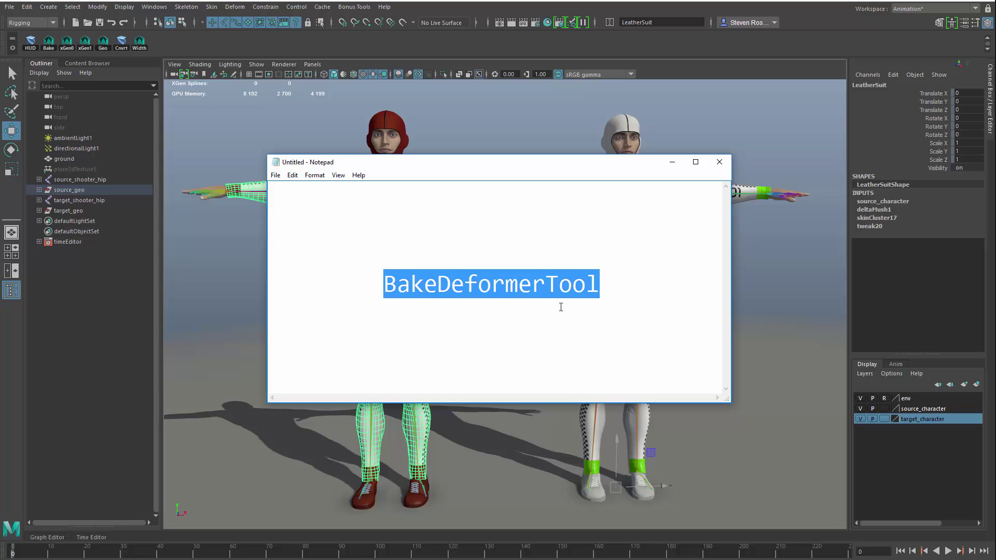
click(672, 162)
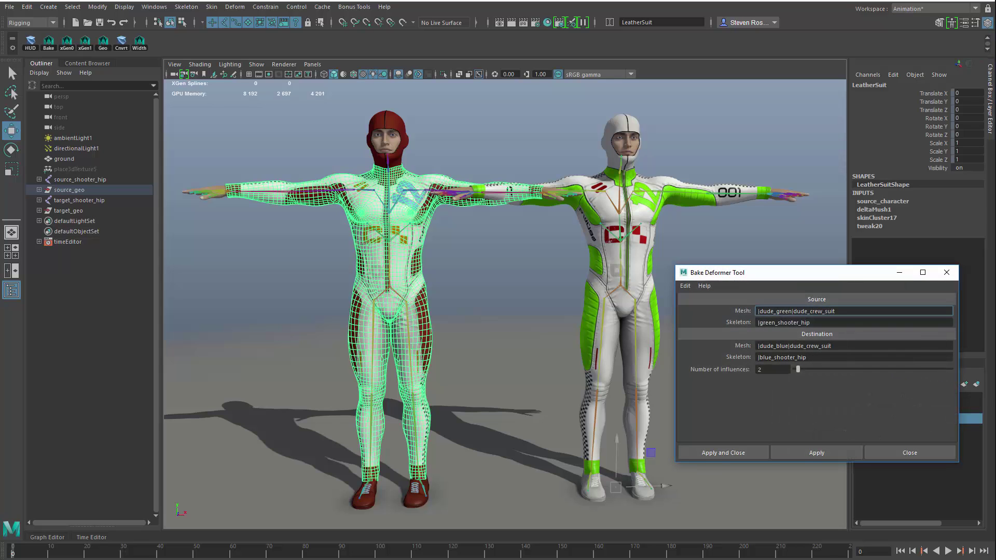
Deselect the suit and reset the Bake Deformer Tool's settings so its source and destination entries are cleared.
drag(793, 276, 804, 242)
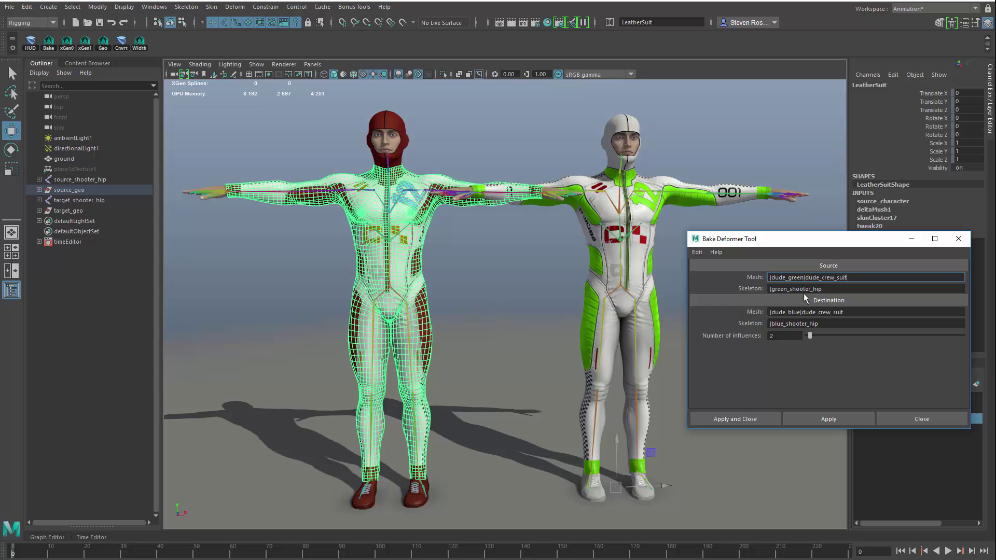
click(474, 262)
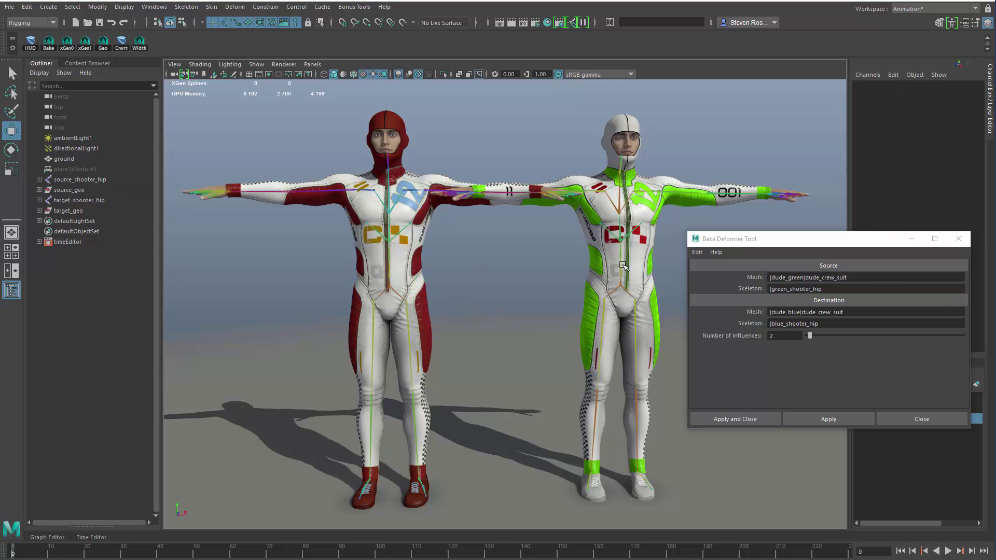
drag(758, 248, 604, 249)
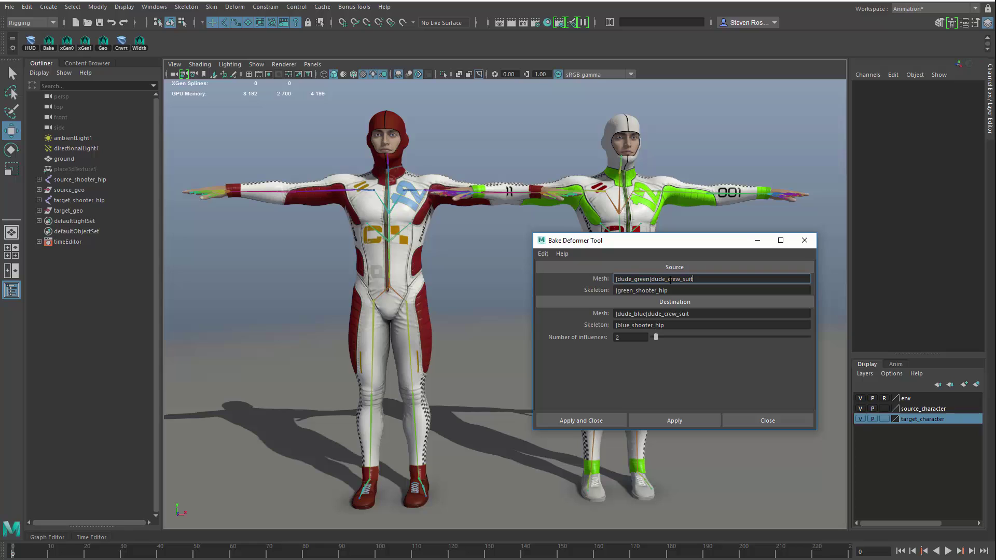
triple_click(670, 280)
key(BackSpace)
triple_click(682, 288)
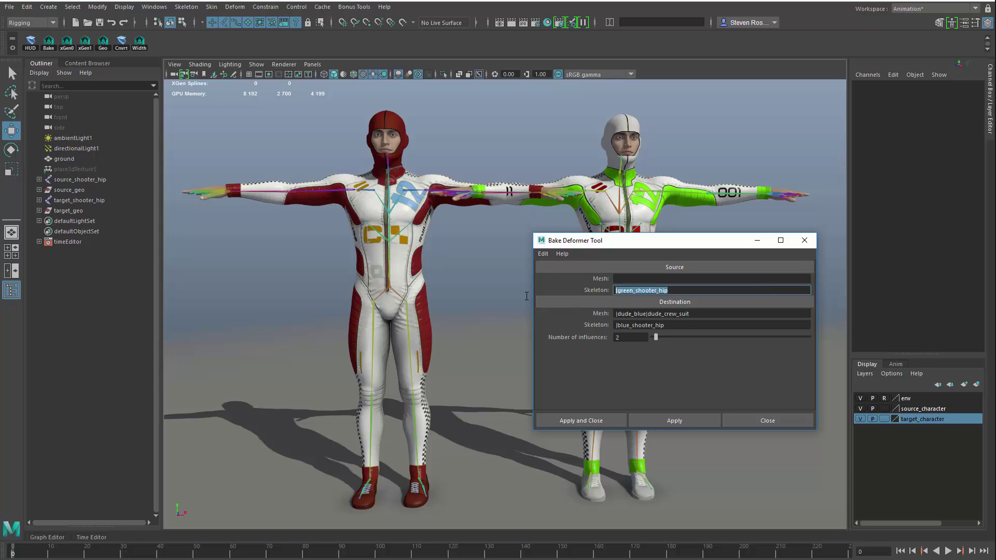
click(545, 254)
click(552, 275)
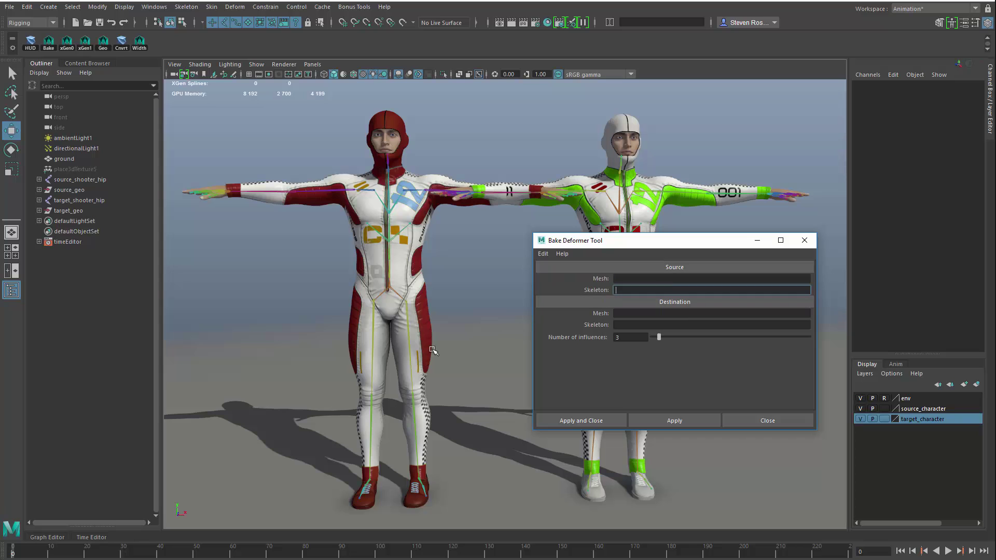
Assign source_geo's LeatherSuit as the bake's source mesh and source_shooter_hip as its source skeleton.
click(410, 261)
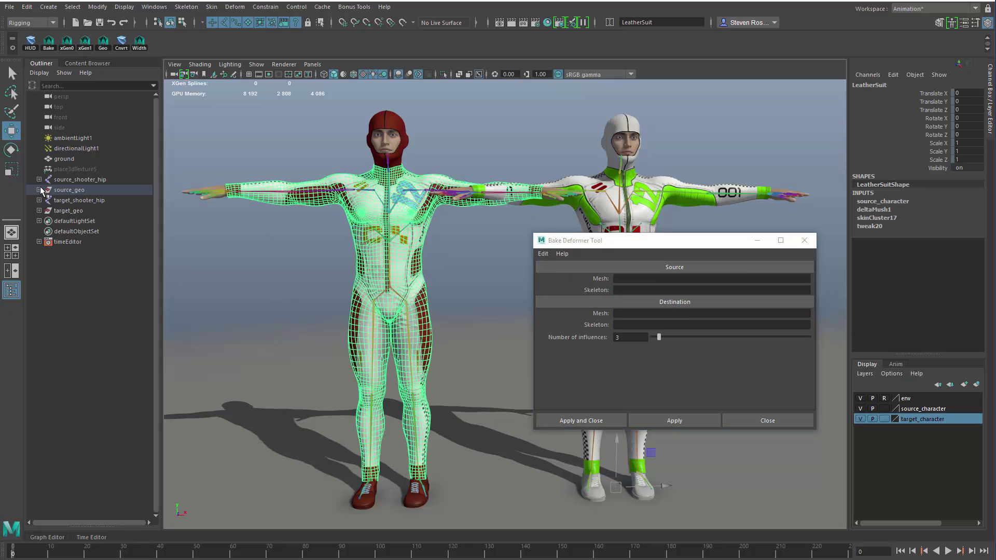
click(39, 190)
middle_drag(83, 202, 625, 284)
click(66, 253)
click(73, 180)
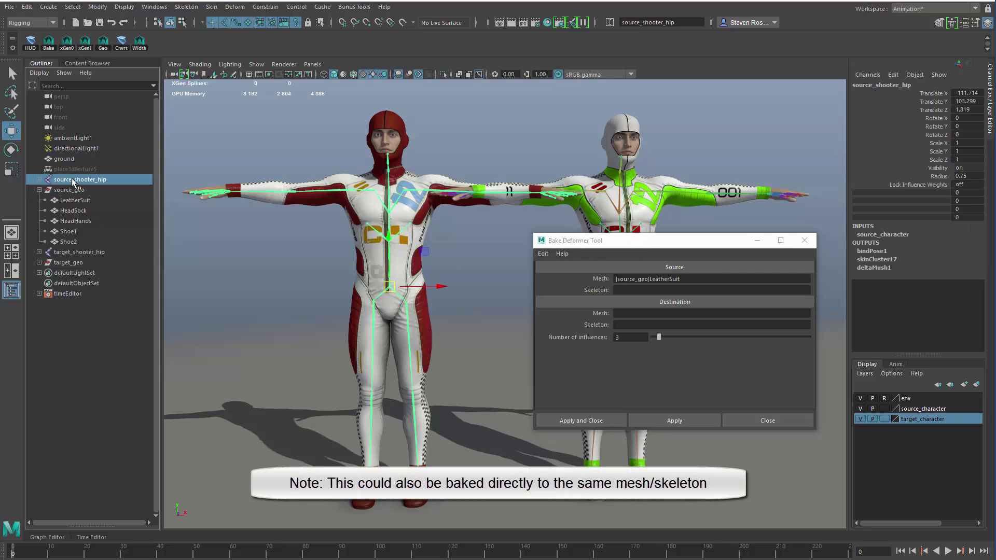
middle_drag(464, 260, 627, 289)
Assign target_geo's LeatherSuit as the bake's destination mesh and target_shooter_hip as its destination skeleton.
click(38, 262)
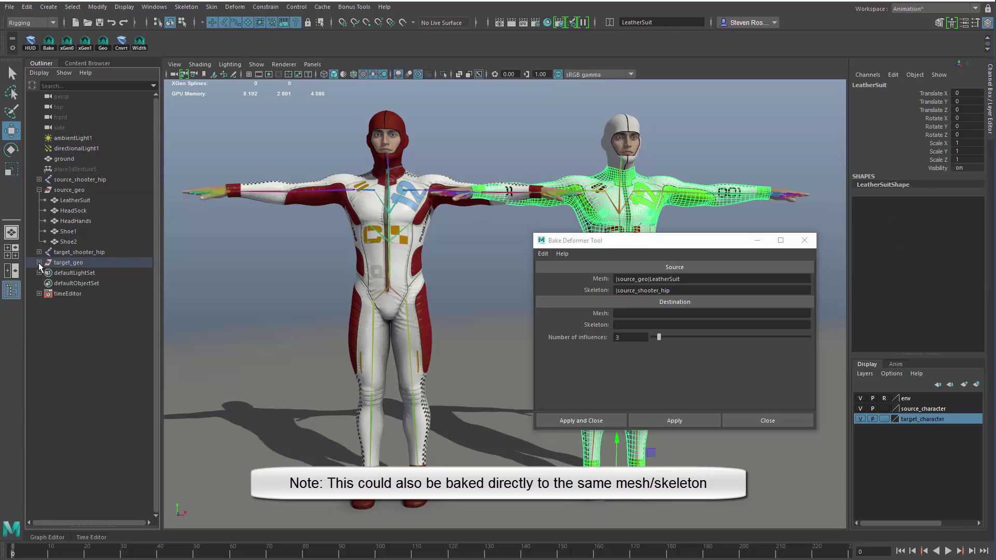
click(77, 273)
middle_drag(80, 278, 625, 313)
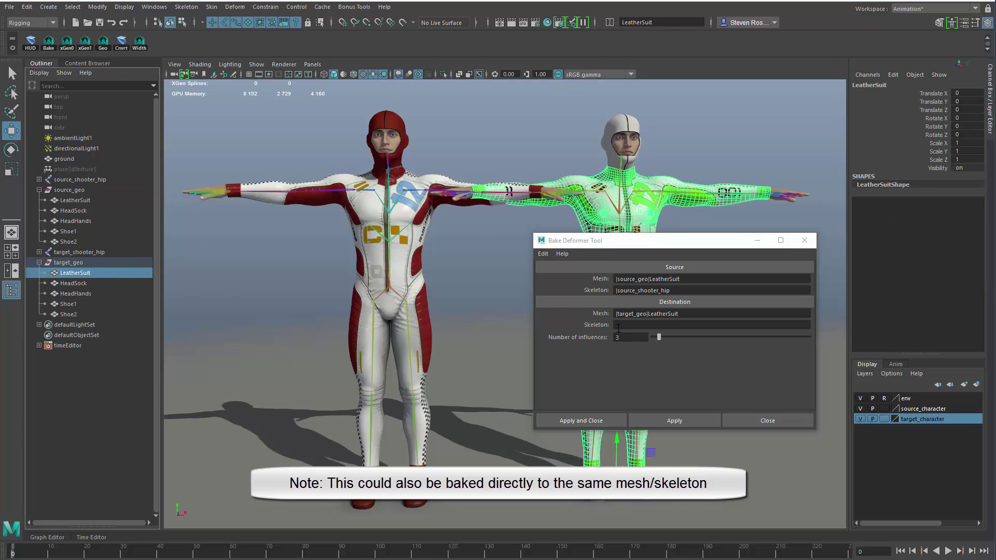
click(68, 254)
middle_drag(68, 254, 684, 327)
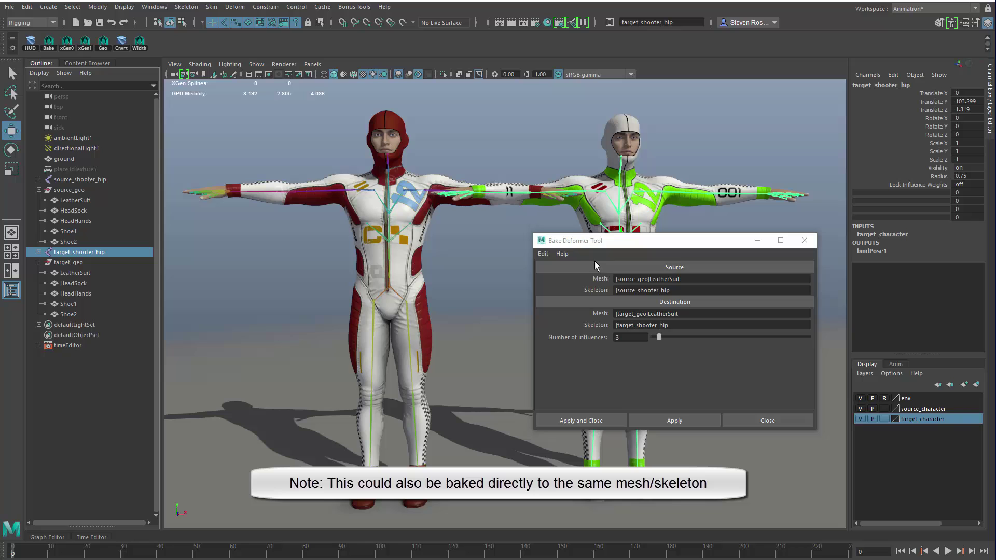
Set the number of influences to 5 and bake the deformer onto the target suit.
drag(604, 249, 744, 259)
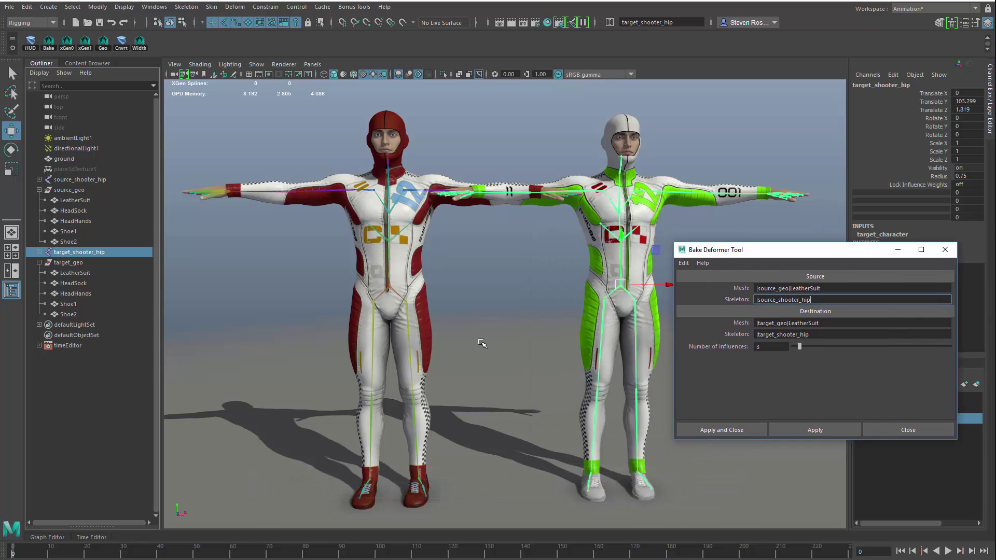
double_click(772, 347)
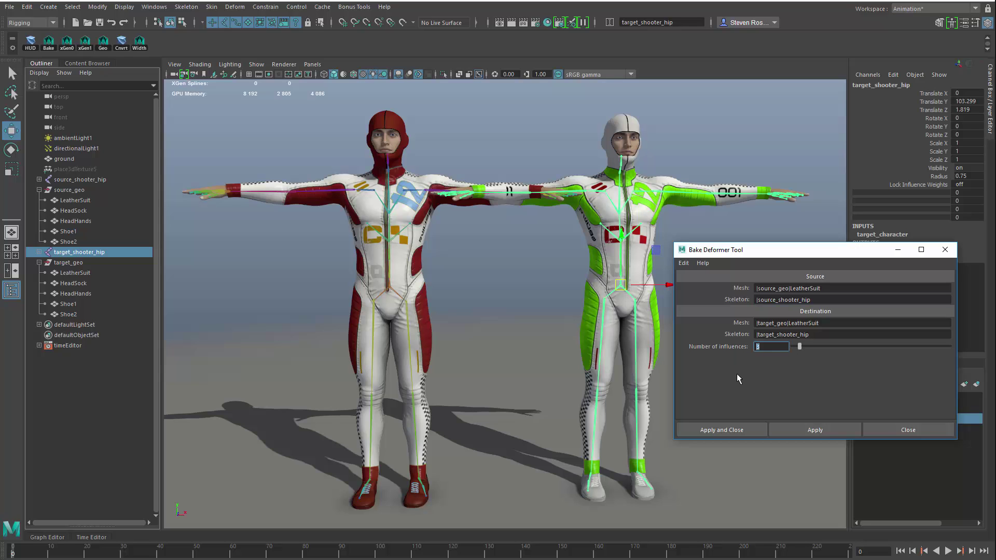
text(5)
key(Return)
click(817, 431)
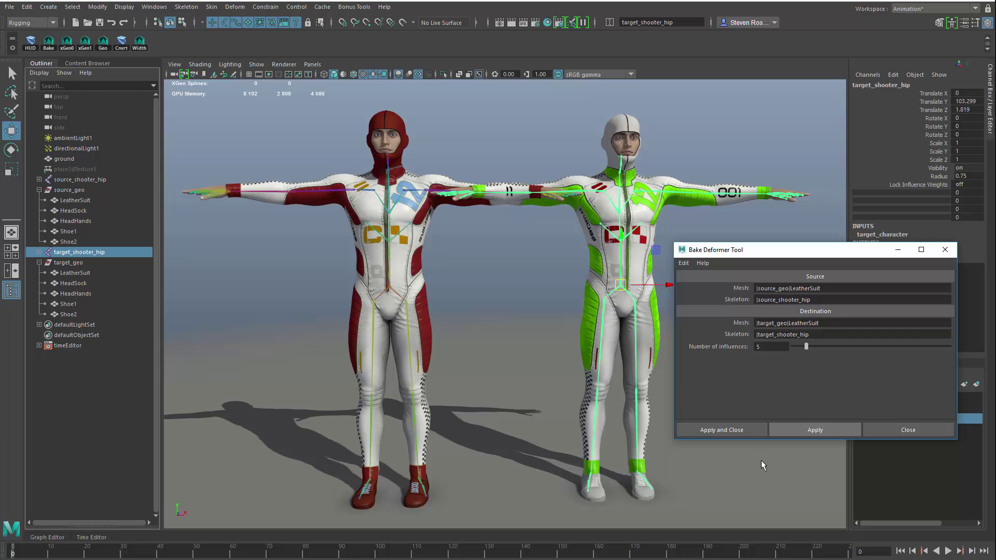
Rotate the left thigh joints of both skeletons together about 34 degrees in Rotate Z.
mouse_move(684, 462)
alt+middle_down()
mouse_move(646, 473)
mouse_move(688, 462)
mouse_move(685, 449)
alt+middle_up()
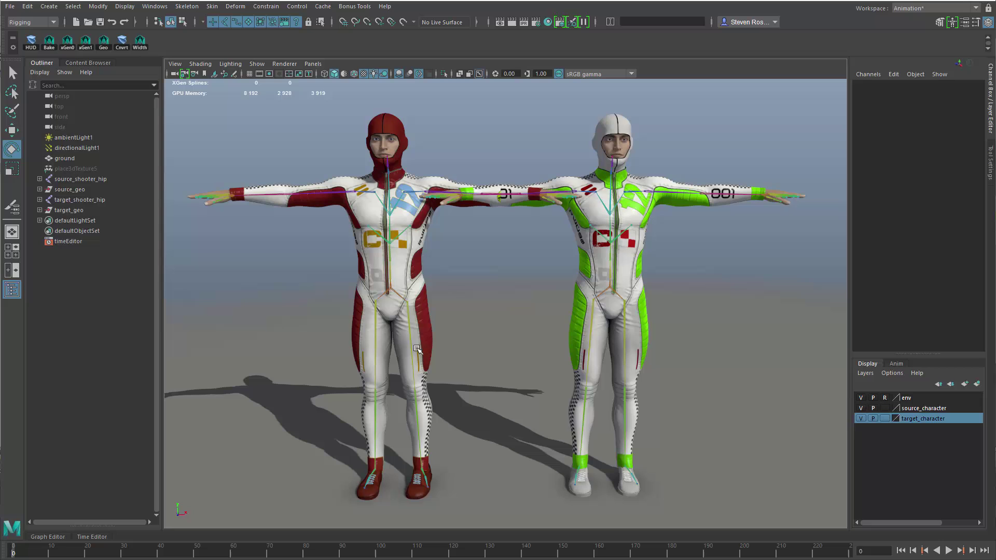
click(401, 330)
shift+click(612, 257)
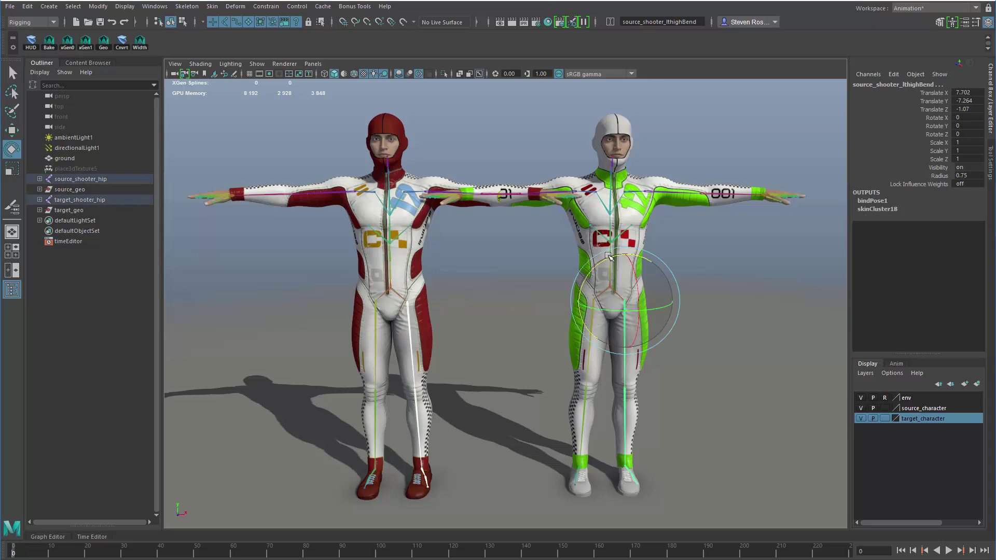
drag(612, 258, 579, 268)
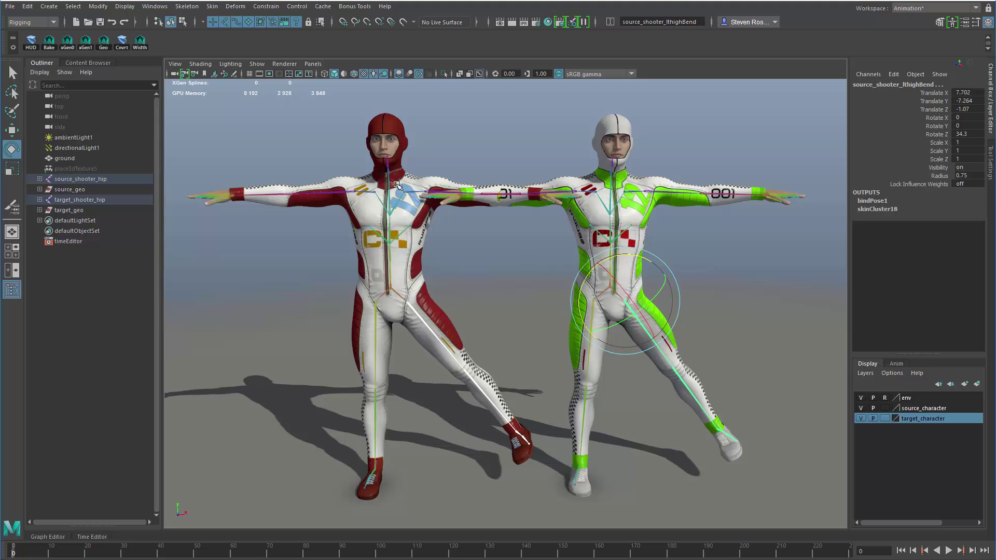
Raise both characters' left arms by rotating the collar joints about 38 degrees and the shoulder joints about 19 degrees in Z.
click(410, 192)
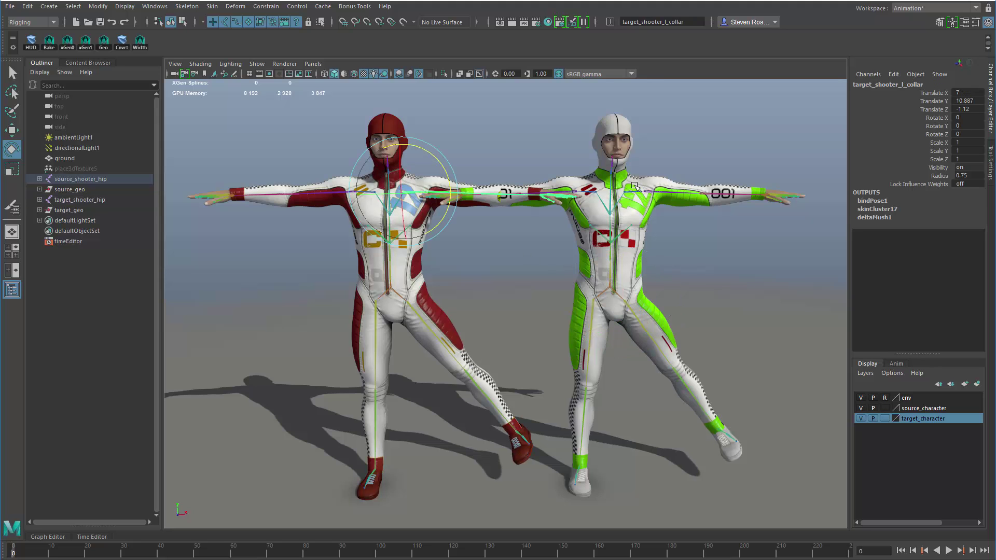
shift+click(636, 203)
drag(580, 196, 591, 165)
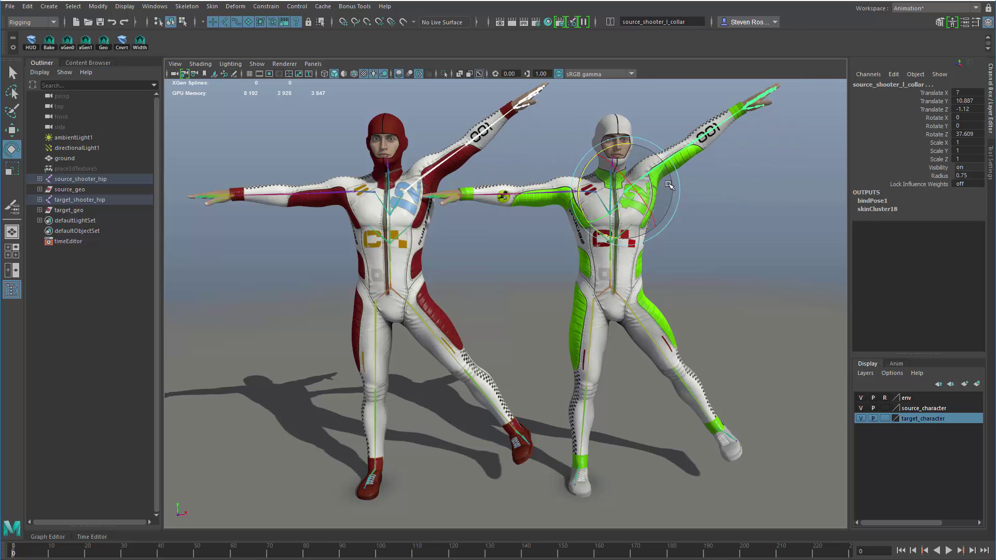
key(Down)
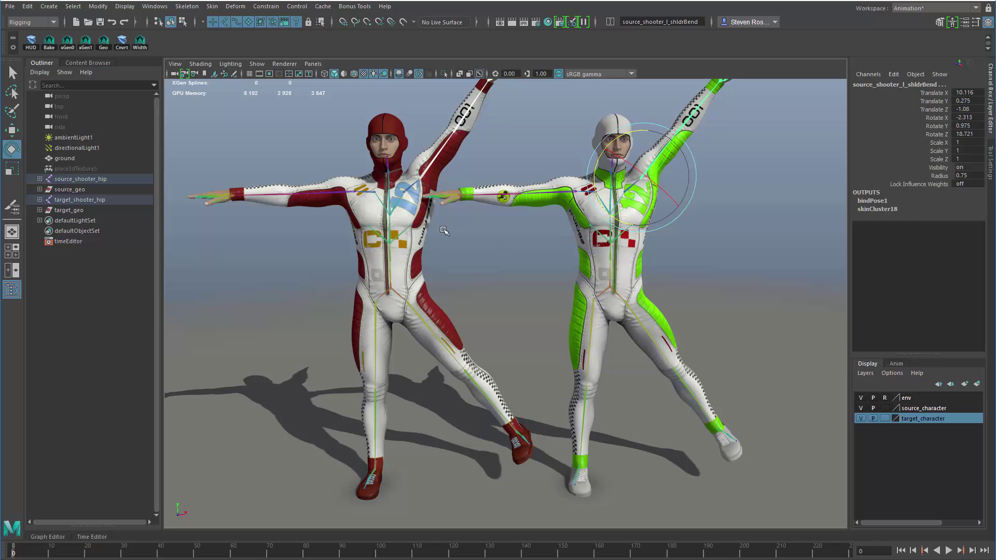
Twist both characters' torsos together from the lower chest joints and lower their right arms.
click(382, 222)
click(602, 224)
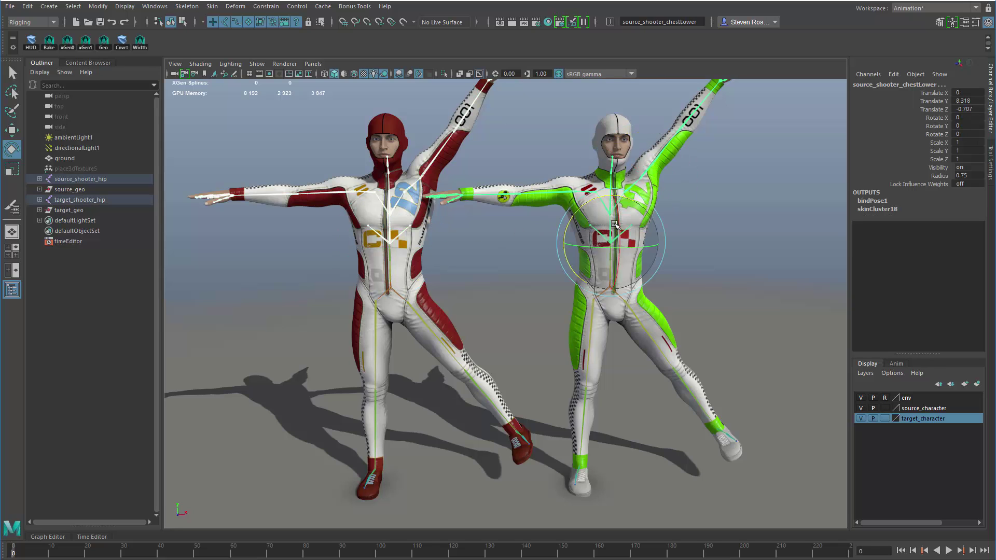
drag(591, 201, 535, 232)
shift+drag(321, 200, 414, 211)
alt+drag(533, 282, 473, 323)
click(486, 274)
alt+drag(486, 274, 460, 337)
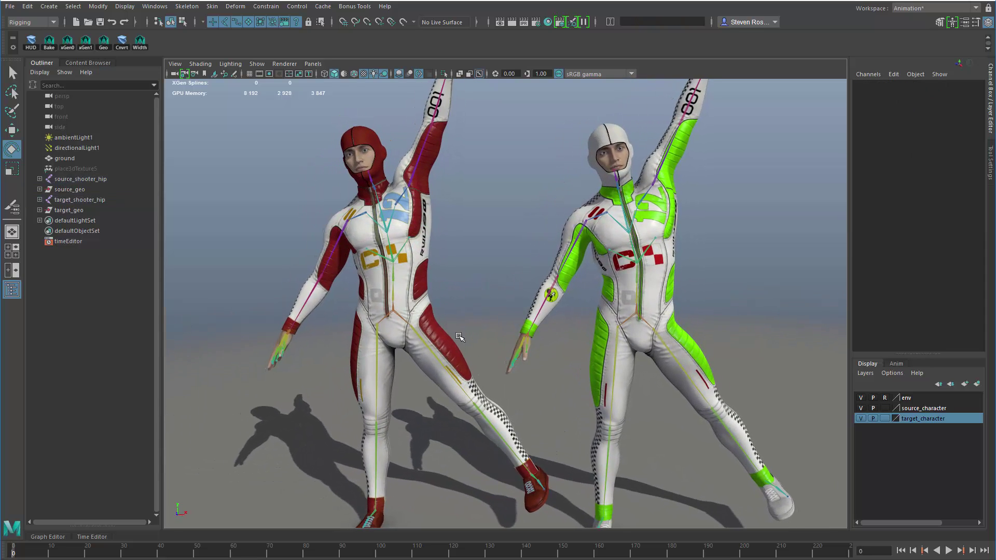
Bend both characters' left knees by rotating the left shin joints together about 82 degrees in Rotate X.
click(510, 446)
alt+drag(509, 447, 467, 447)
shift+click(737, 465)
alt+drag(737, 464, 701, 451)
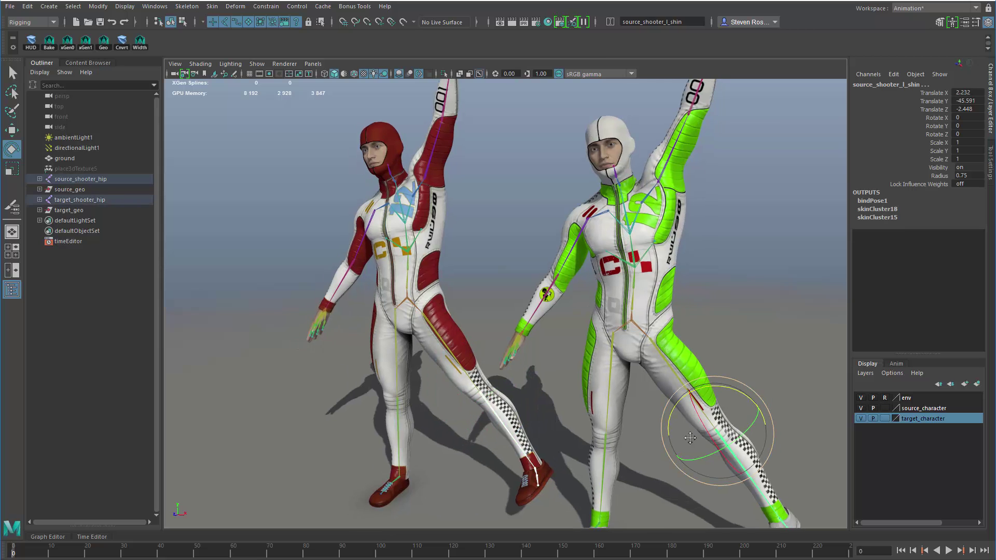
alt+middle_drag(700, 451, 603, 358)
drag(602, 358, 525, 385)
alt+right_drag(524, 385, 700, 445)
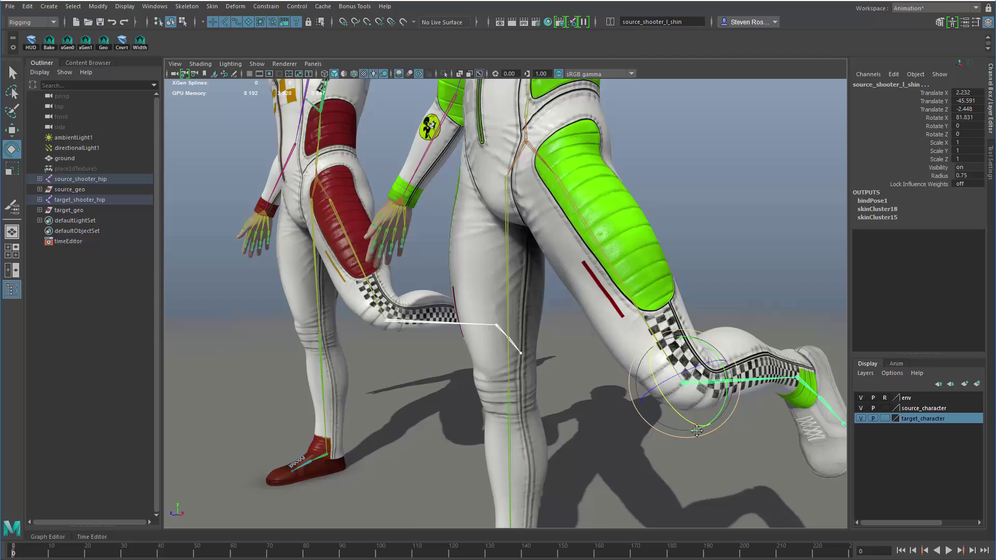
Compare the bent knees, hips and shoulders of the baked target suit with those of the source suit from several angles.
alt+middle_drag(700, 446, 500, 372)
alt+right_drag(500, 371, 578, 399)
alt+drag(575, 400, 594, 400)
alt+middle_drag(594, 400, 664, 415)
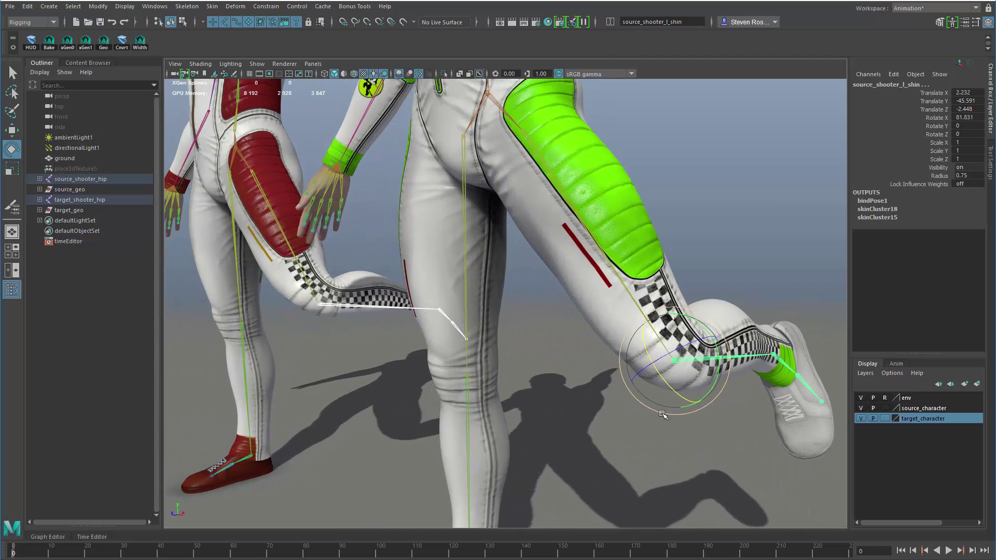
alt+right_drag(665, 415, 643, 398)
click(689, 253)
alt+right_drag(688, 253, 500, 244)
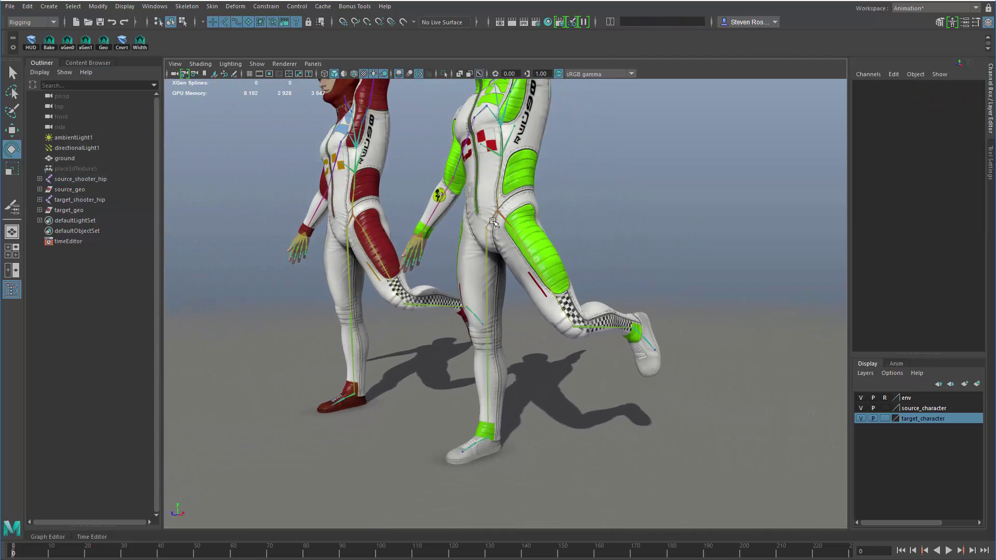
alt+middle_drag(501, 244, 488, 349)
alt+drag(488, 349, 539, 358)
alt+middle_drag(539, 358, 572, 365)
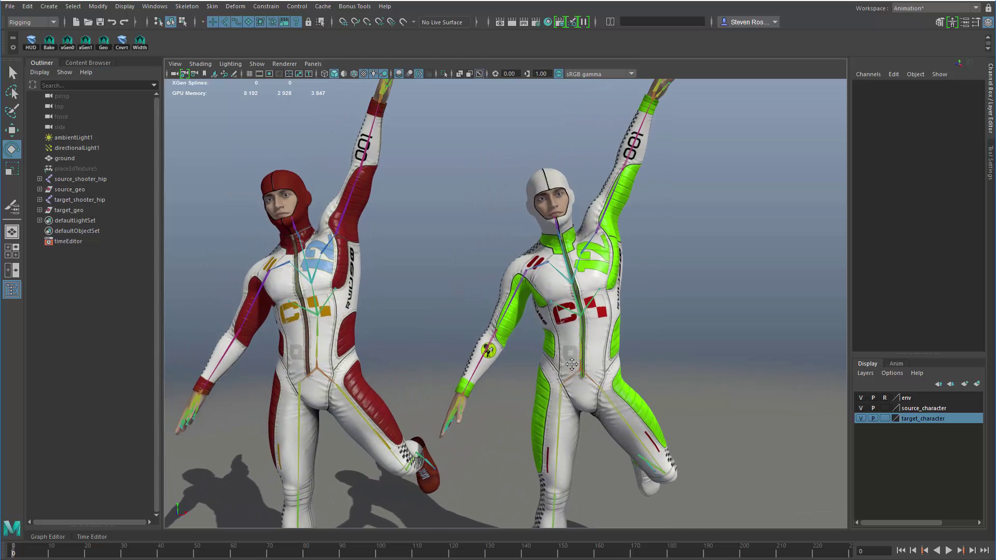
alt+drag(572, 365, 572, 366)
alt+middle_drag(571, 366, 604, 372)
alt+drag(604, 372, 602, 372)
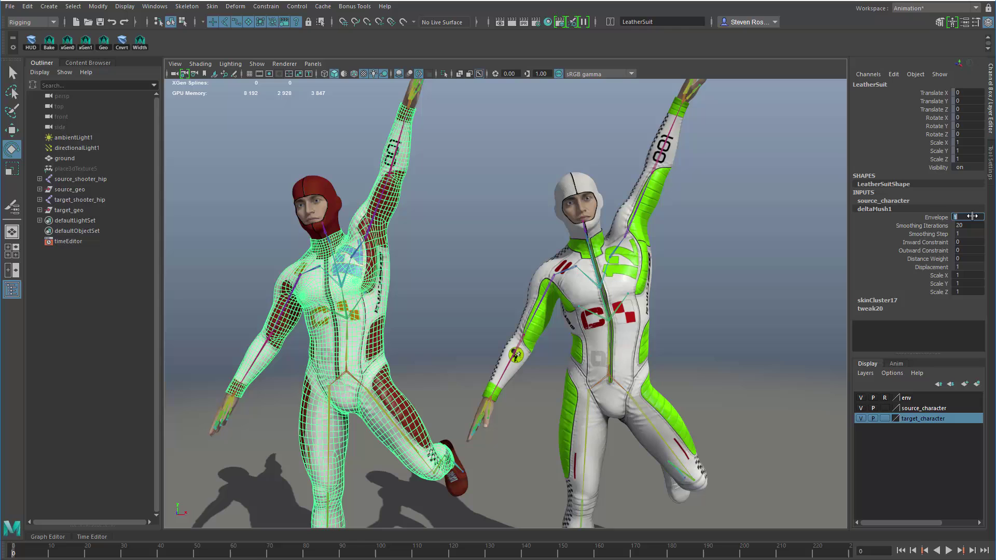
Set the source suit's Delta Mush envelope to 0 and back to 1 to compare its deformation without and with the deformer.
text(0)
key(Return)
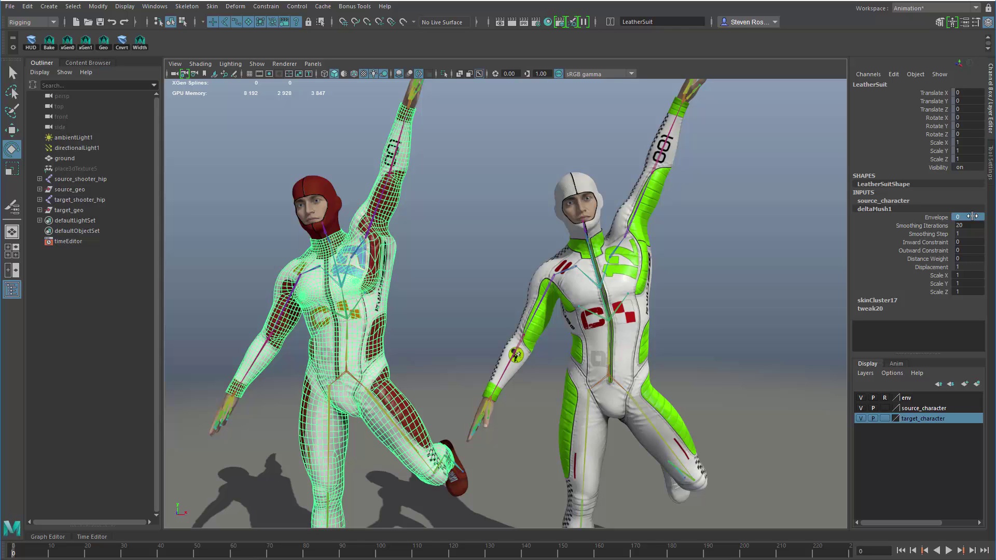
text(1)
key(Return)
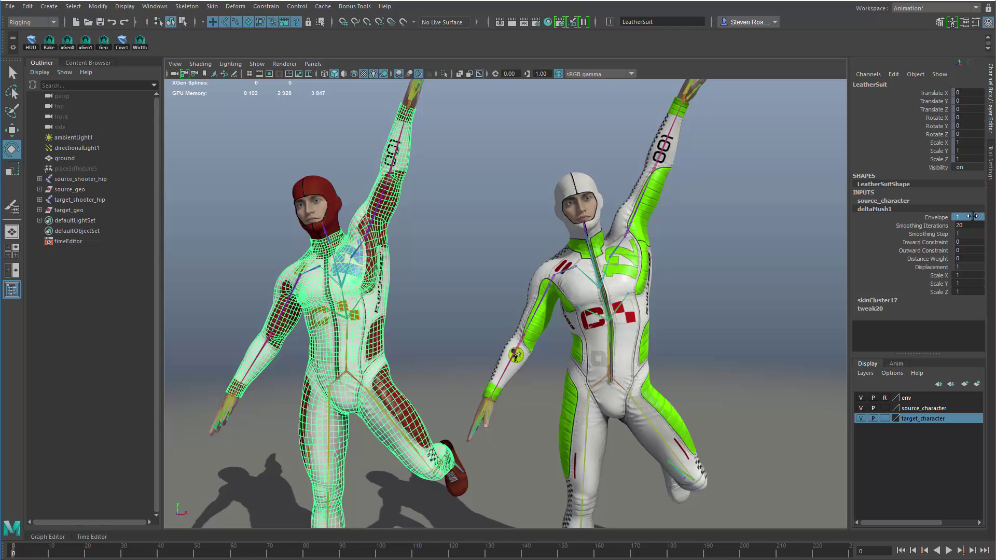
Check the target suit's deformer inputs, then compare both posed characters from farther away and close up.
click(637, 265)
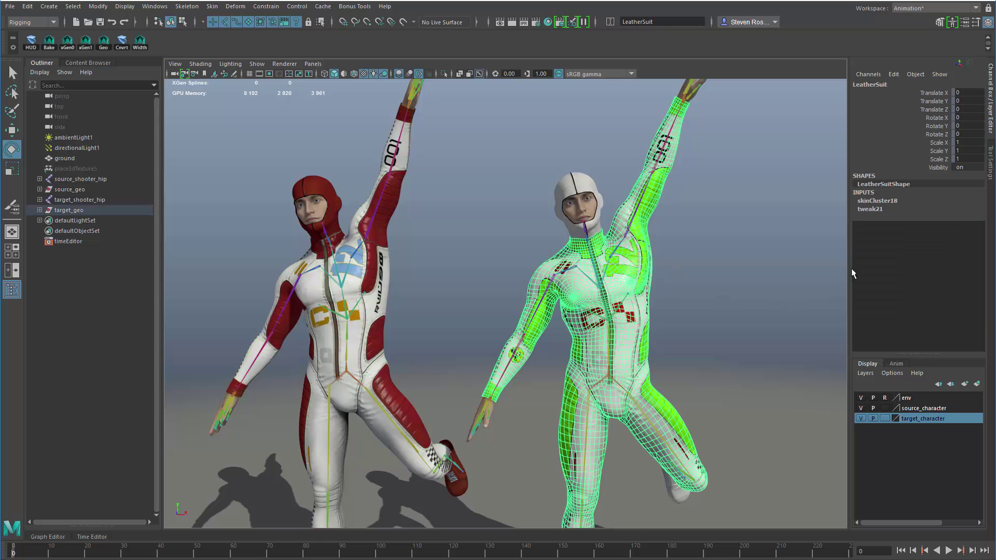
click(739, 322)
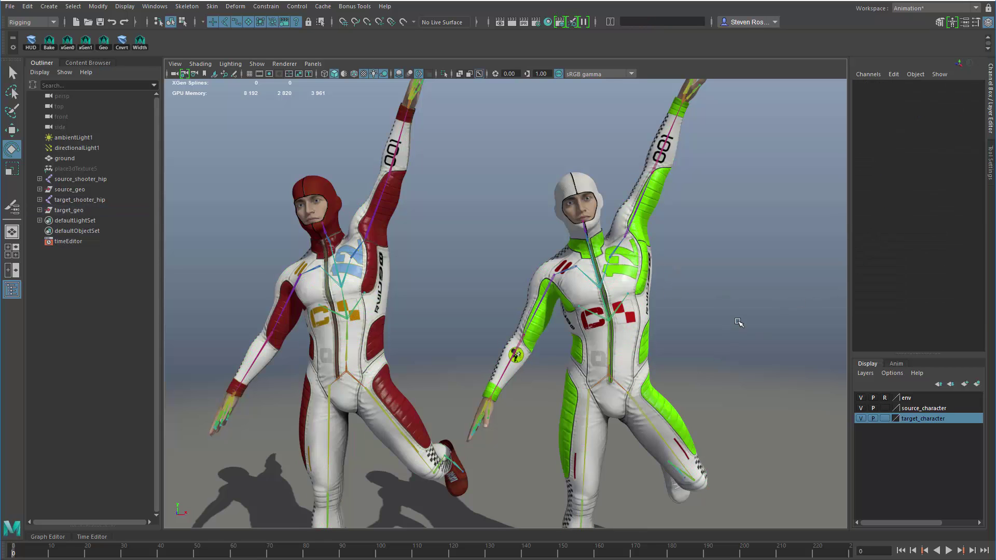
alt+right_drag(729, 325, 676, 314)
alt+drag(676, 314, 676, 312)
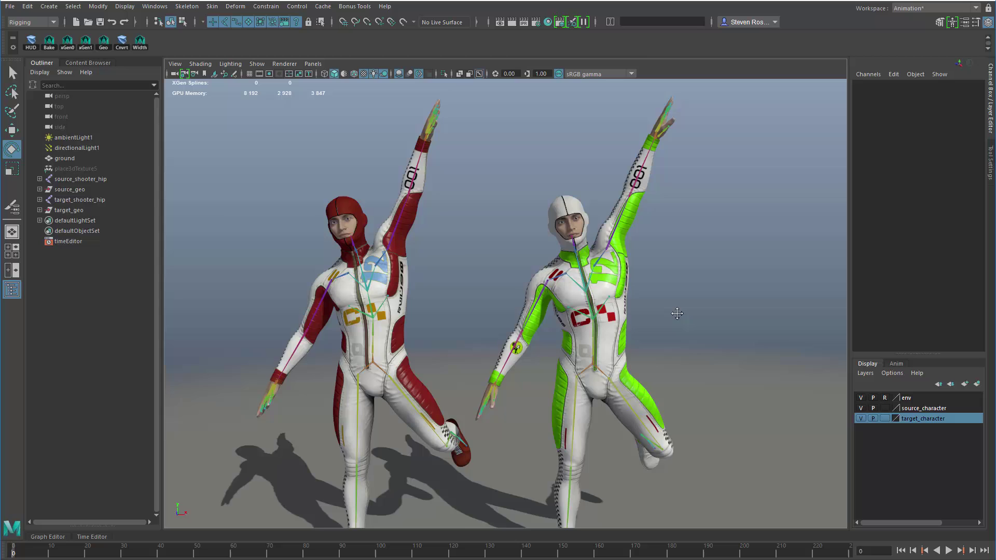
alt+middle_drag(677, 313, 685, 299)
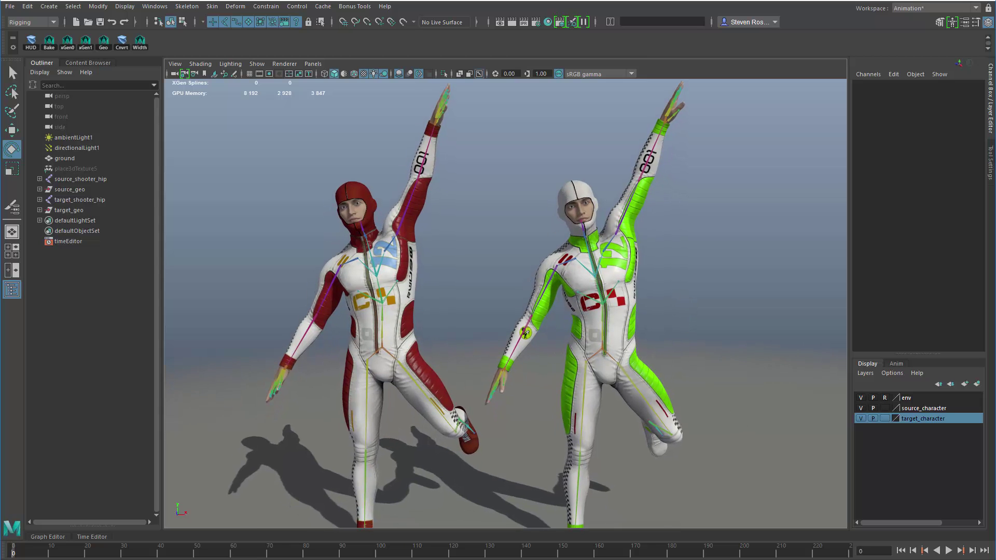
alt+right_drag(576, 358, 596, 363)
mouse_move(597, 363)
alt+mouse_down()
mouse_move(634, 369)
mouse_move(590, 367)
mouse_move(599, 371)
alt+mouse_up()
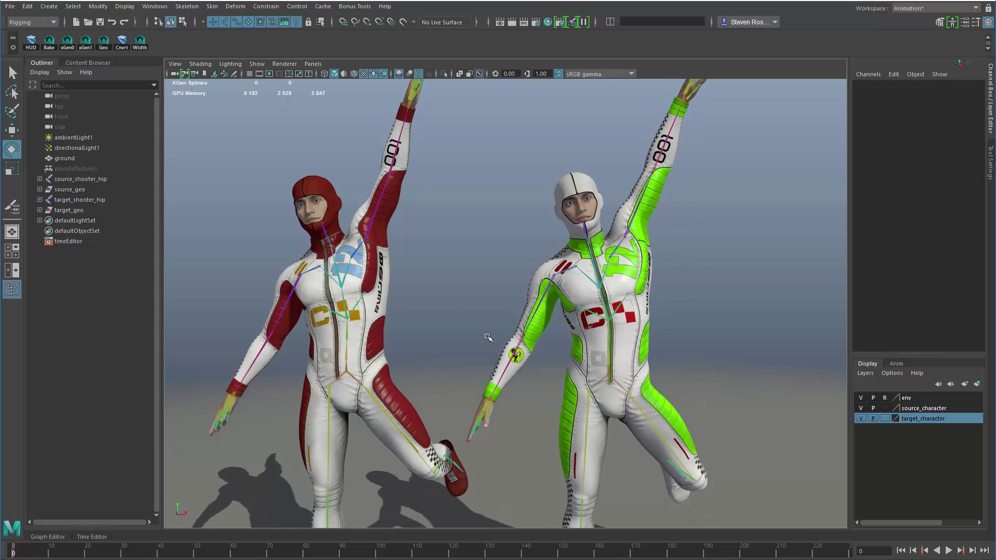
Select the source leather suit's mesh to show its deformer inputs.
click(374, 326)
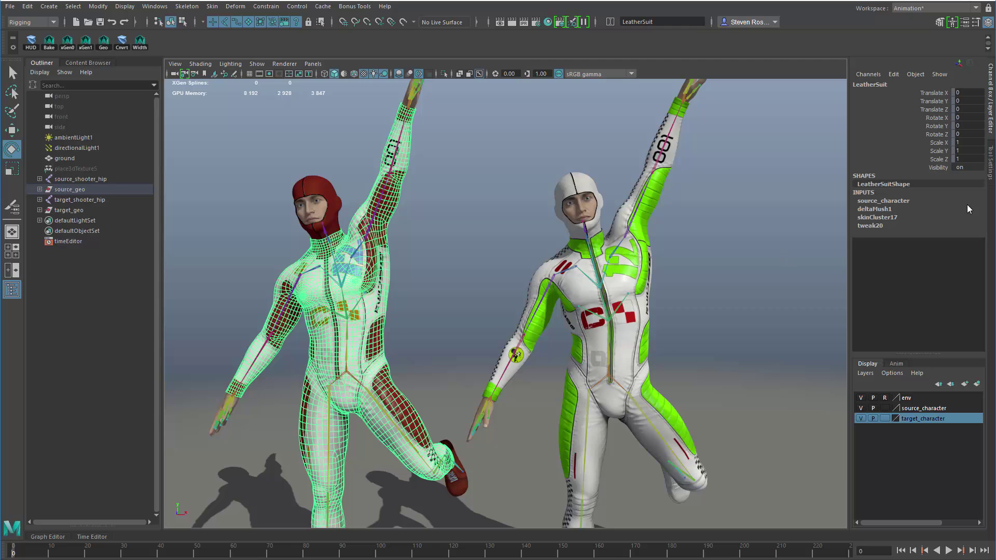